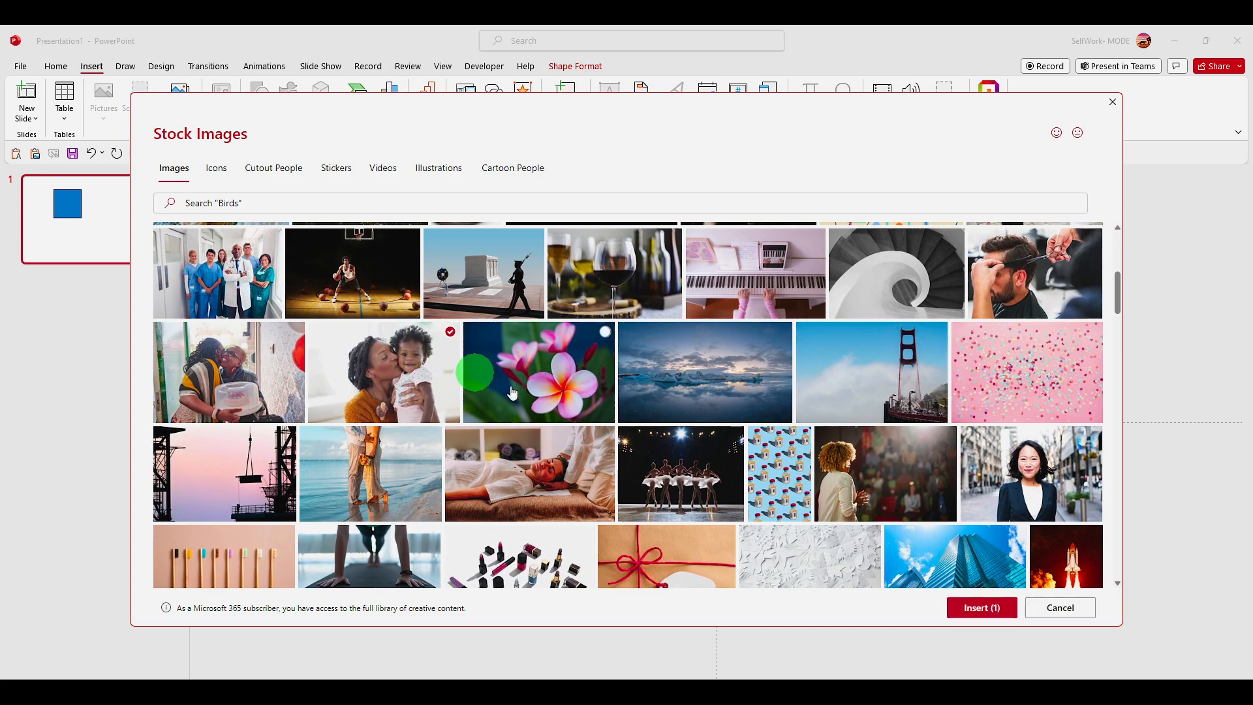
Insert the selected stock photo of the woman kissing a child, shrink it and place it on the slide's right half
{"action": "left_click", "coordinate": [954, 617]}
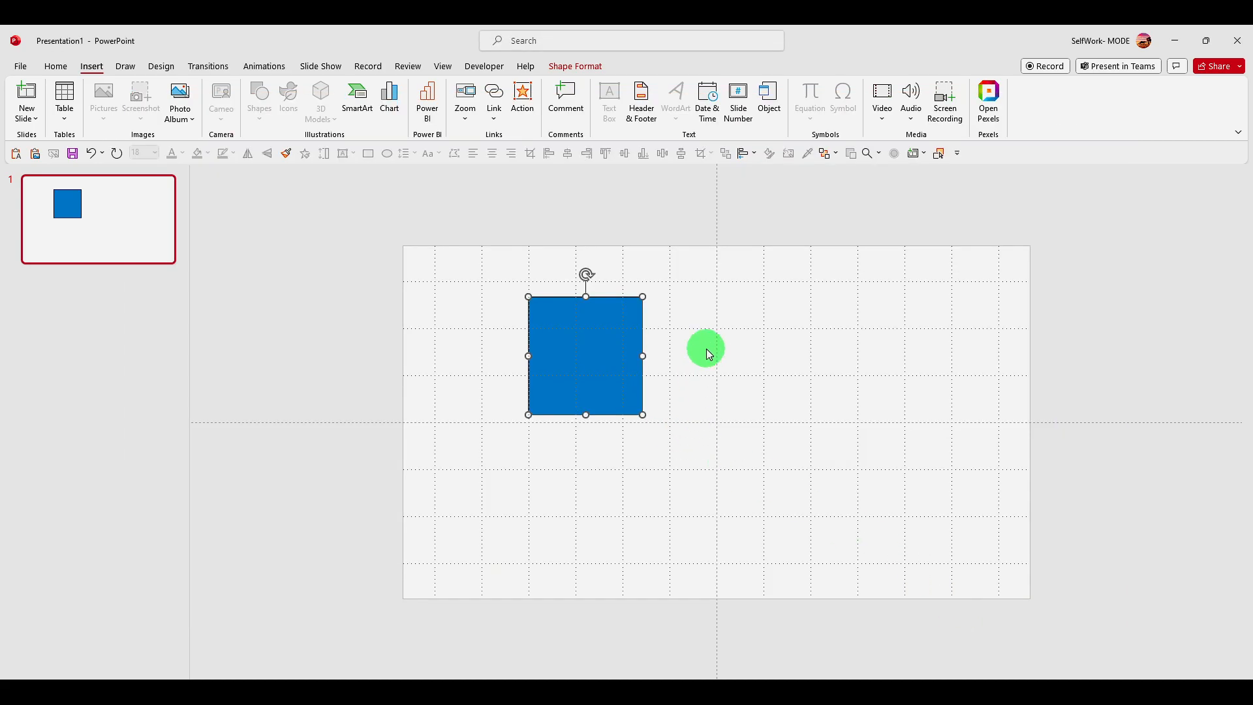
{"action": "left_click_drag", "start_coordinate": [713, 355], "coordinate": [739, 398]}
{"action": "left_click_drag", "start_coordinate": [477, 290], "coordinate": [744, 462]}
{"action": "left_click_drag", "start_coordinate": [847, 506], "coordinate": [904, 327]}
Enlarge the blue square to about 5.95 inches high by 5.75 inches wide on the slide's left half
{"action": "left_click_drag", "start_coordinate": [574, 338], "coordinate": [488, 306]}
{"action": "left_click_drag", "start_coordinate": [606, 392], "coordinate": [761, 535]}
{"action": "left_click_drag", "start_coordinate": [666, 432], "coordinate": [578, 352]}
Change the blue shape's fill to a picture or texture fill
{"action": "right_click", "coordinate": [609, 340]}
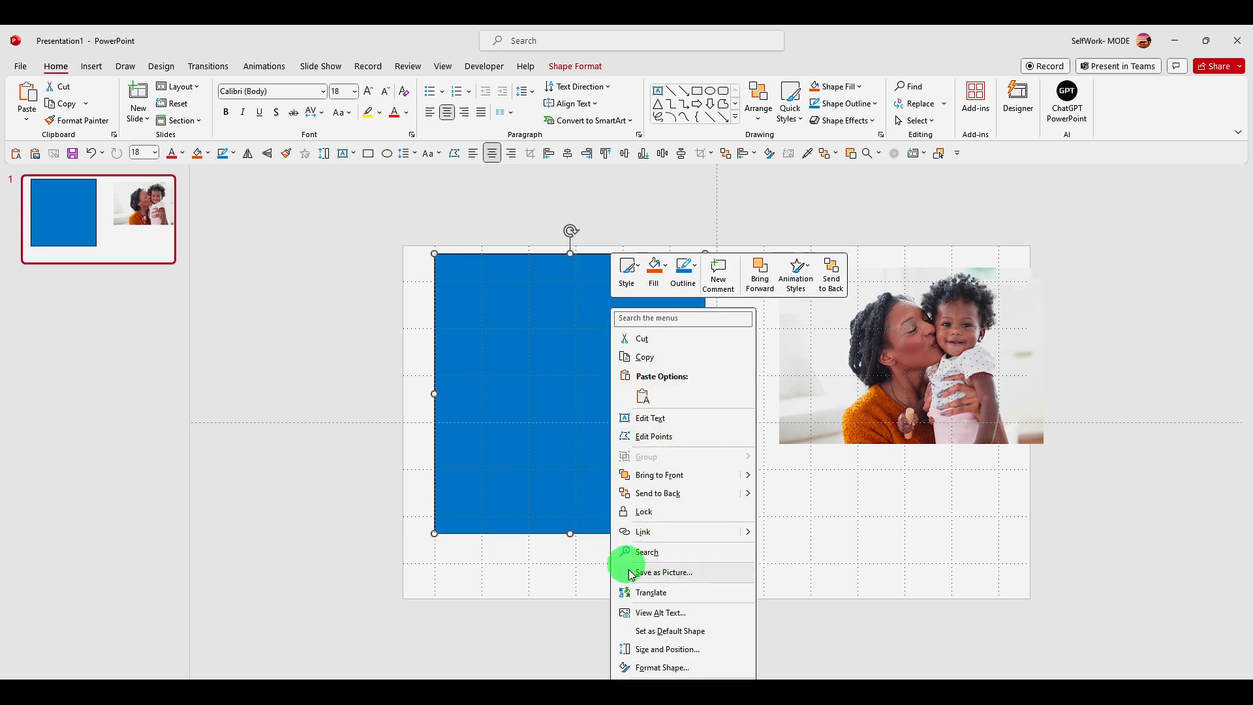
{"action": "left_click", "coordinate": [656, 667]}
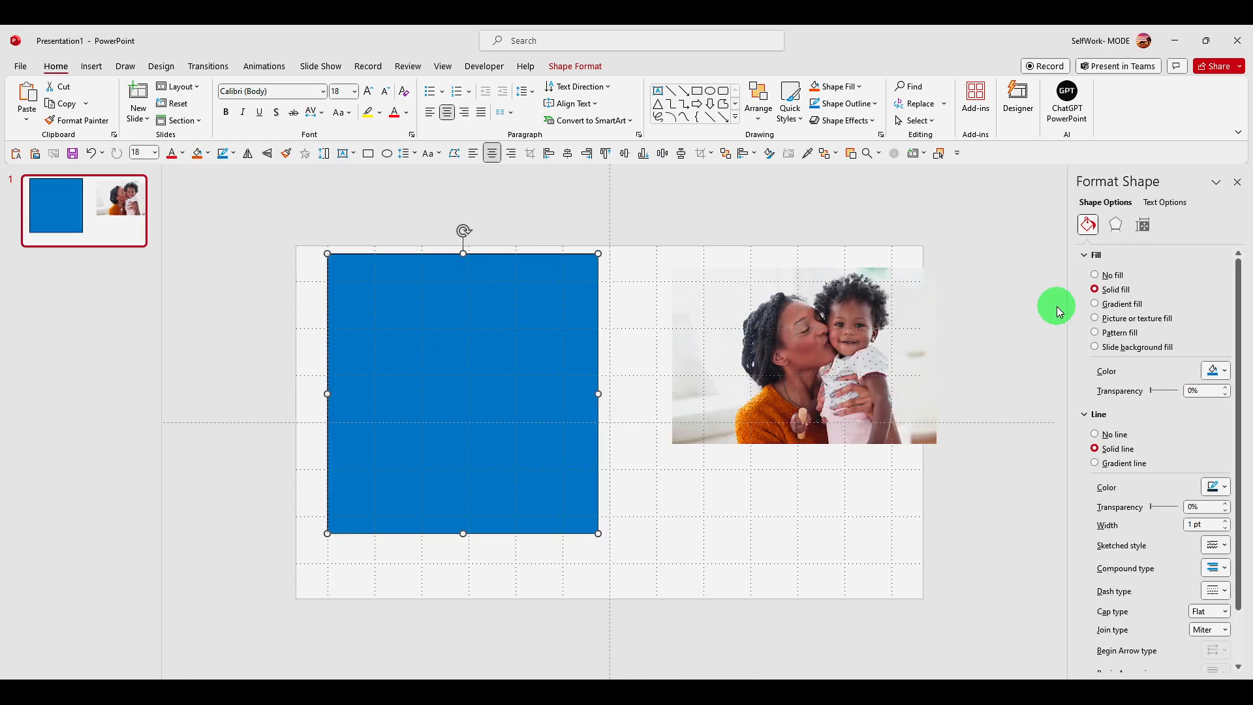
{"action": "left_click", "coordinate": [1105, 322]}
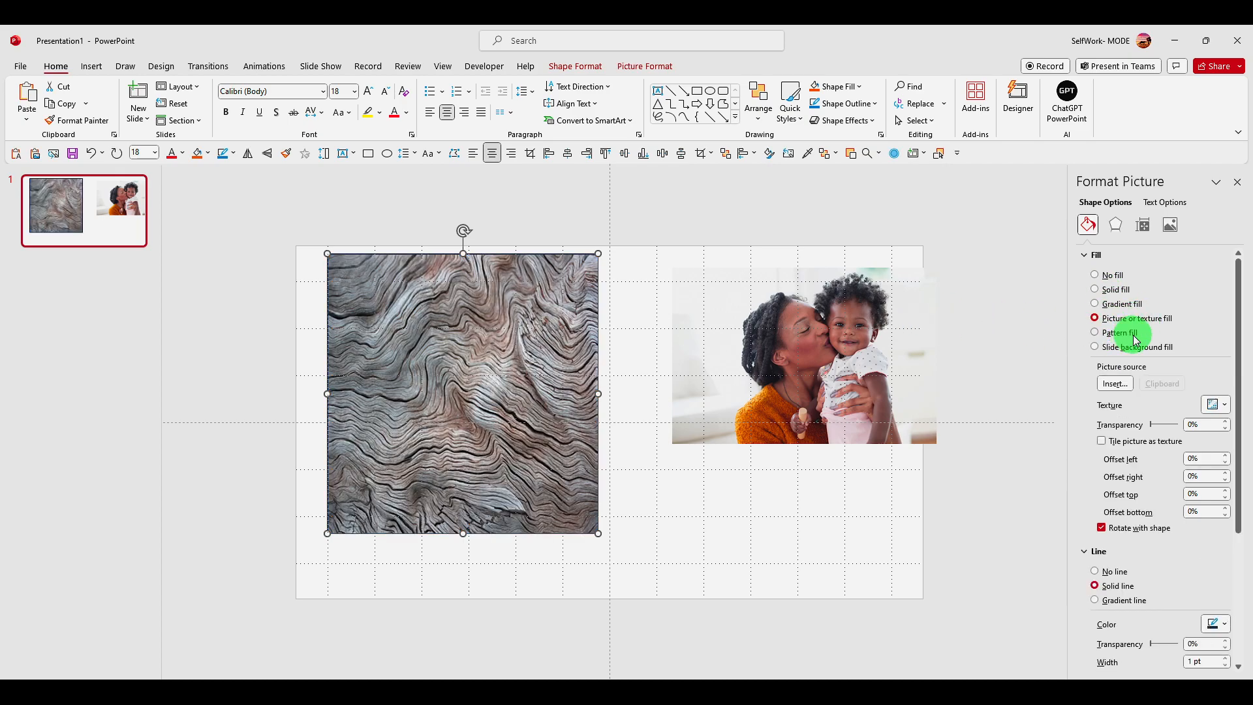
Cut the photo from the slide and use it from the clipboard as the large shape's picture fill
{"action": "left_click", "coordinate": [849, 326]}
{"action": "right_click", "coordinate": [848, 324]}
{"action": "left_click", "coordinate": [835, 328]}
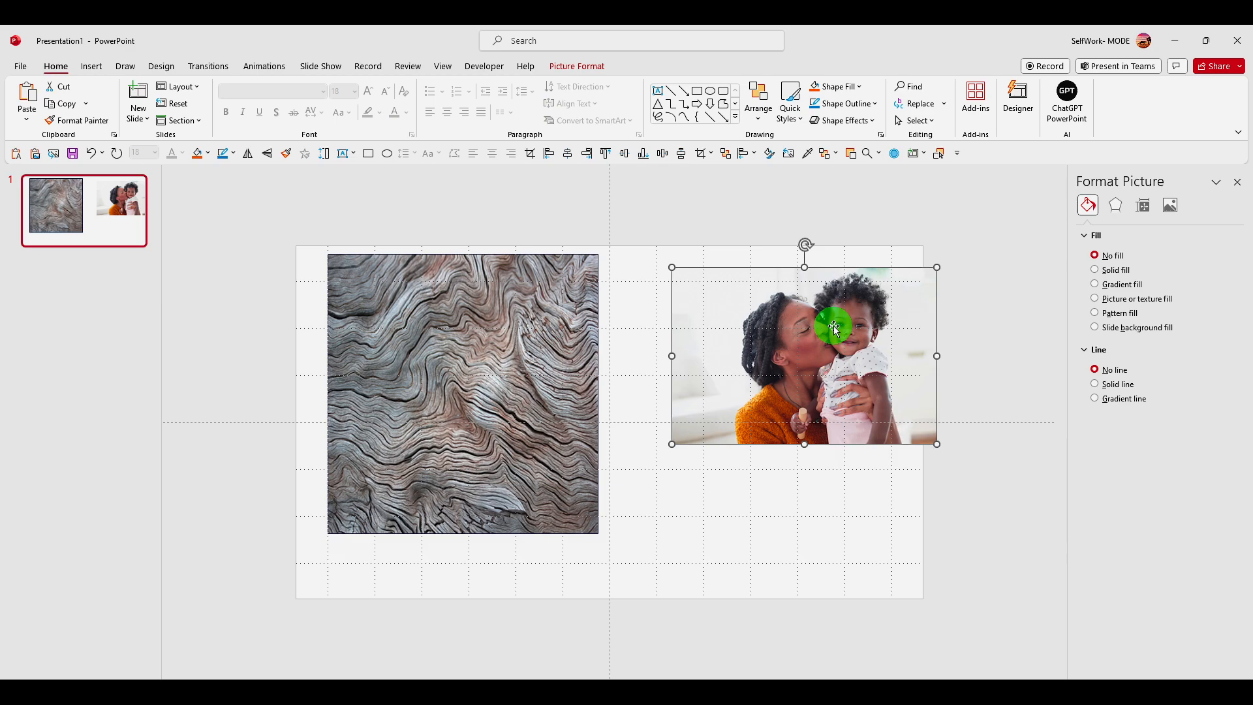
{"action": "key", "text": "Delete"}
{"action": "left_click", "coordinate": [506, 318]}
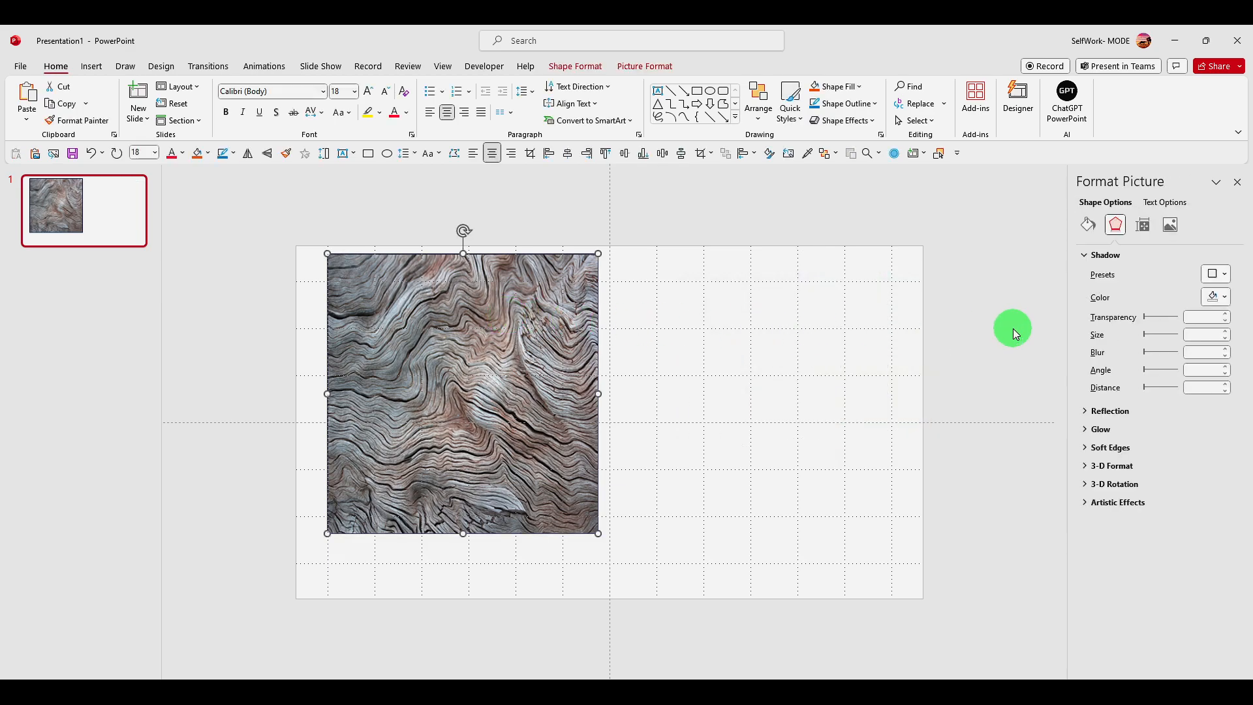
{"action": "left_click", "coordinate": [1089, 229]}
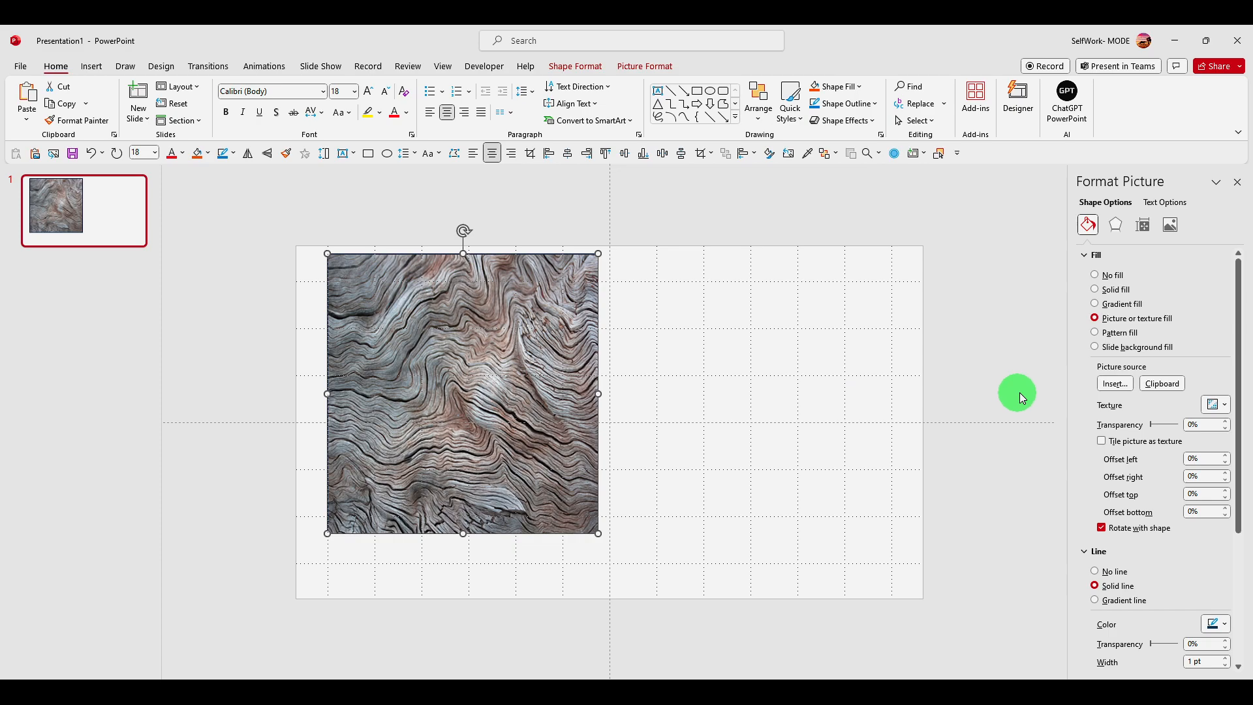
{"action": "left_click", "coordinate": [1154, 383]}
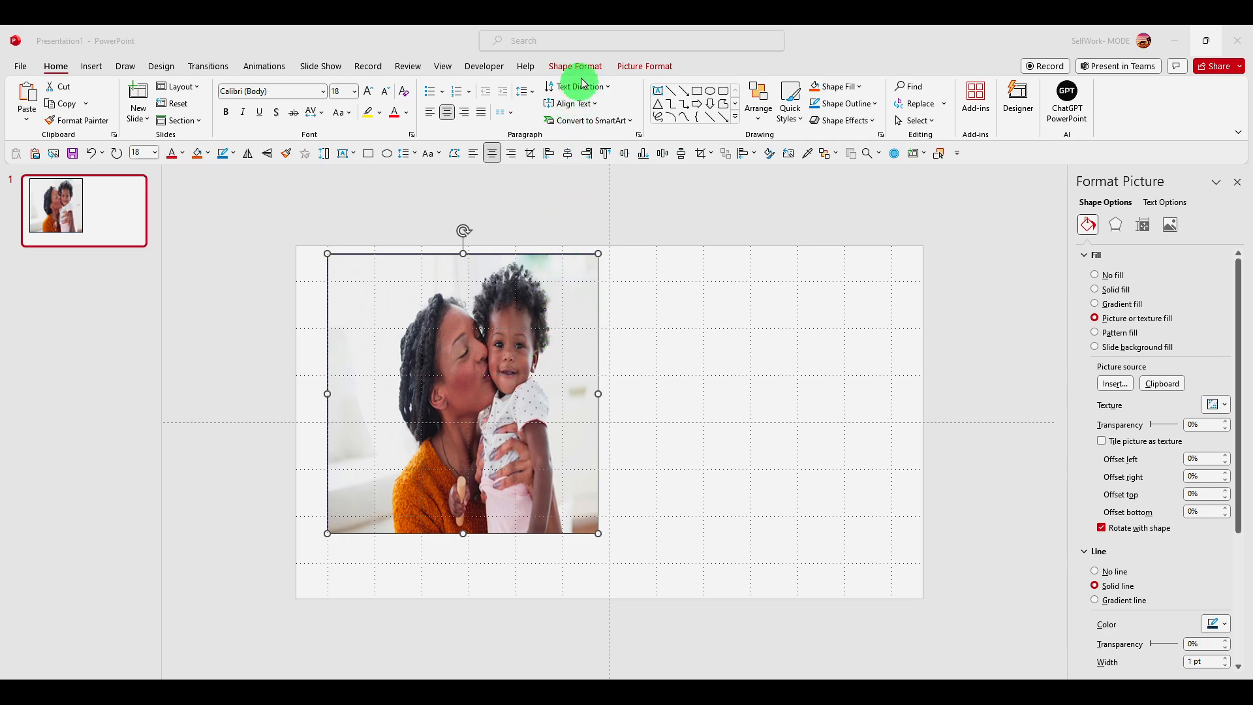
Try cropping the photo-filled shape's right side, and undo both the crop and the clipboard picture fill
{"action": "left_click", "coordinate": [629, 68]}
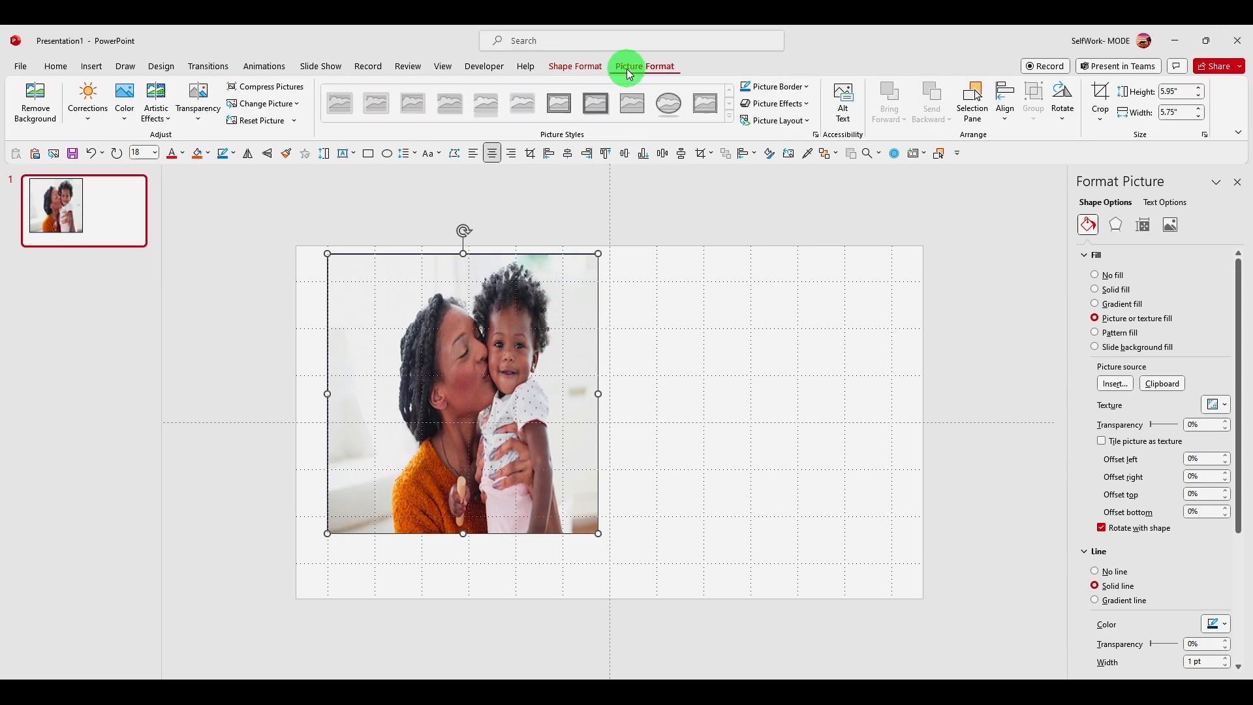
{"action": "left_click", "coordinate": [1100, 98]}
{"action": "left_click_drag", "start_coordinate": [597, 393], "coordinate": [503, 395]}
{"action": "key", "text": "ctrl+z"}
{"action": "key", "text": "ctrl+z"}
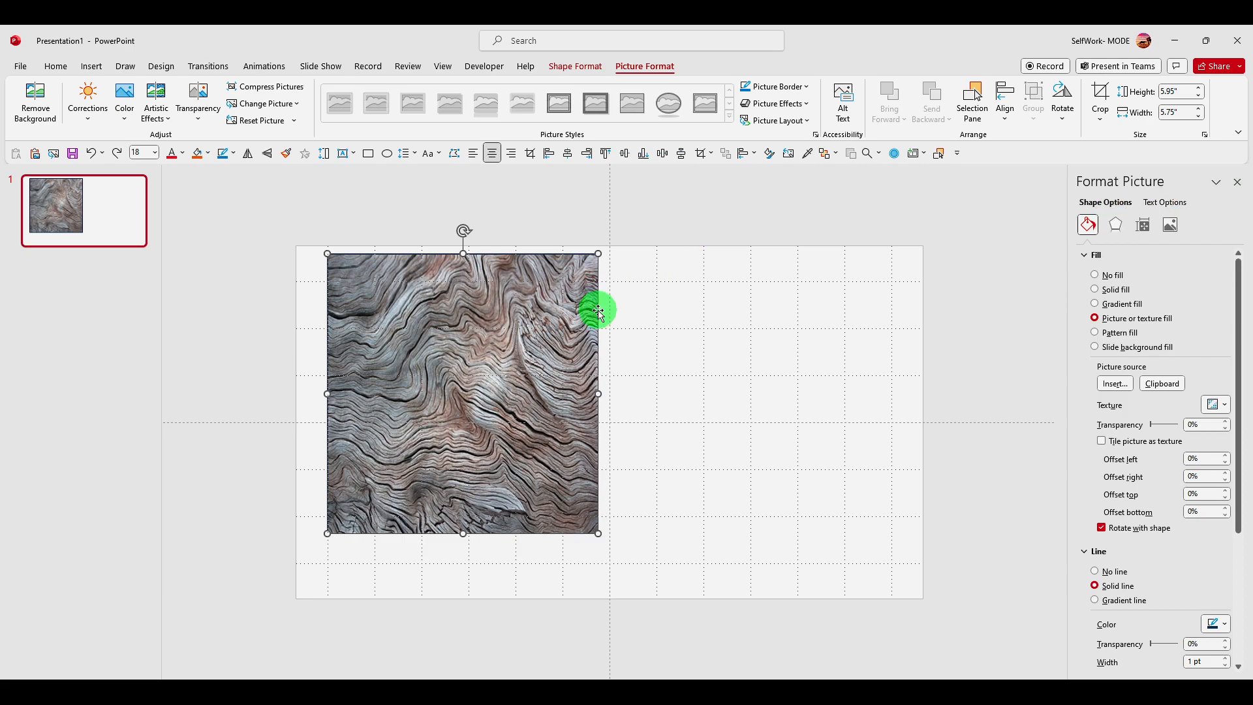
Paste the photo back on the slide's right half and shift the wood-textured shape slightly down
{"action": "key", "text": "ctrl+v"}
{"action": "left_click_drag", "start_coordinate": [746, 344], "coordinate": [717, 332]}
{"action": "left_click_drag", "start_coordinate": [539, 371], "coordinate": [531, 391]}
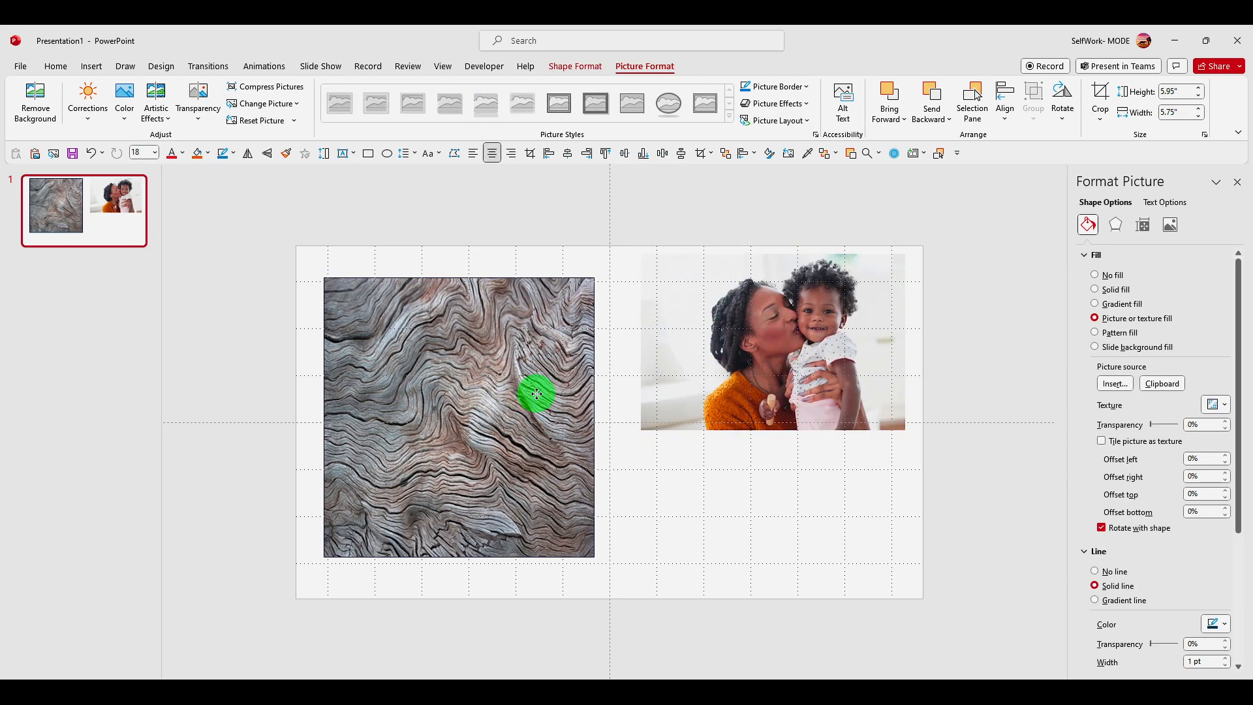
Replace the shape's wood texture with a solid black fill
{"action": "left_click", "coordinate": [1097, 274]}
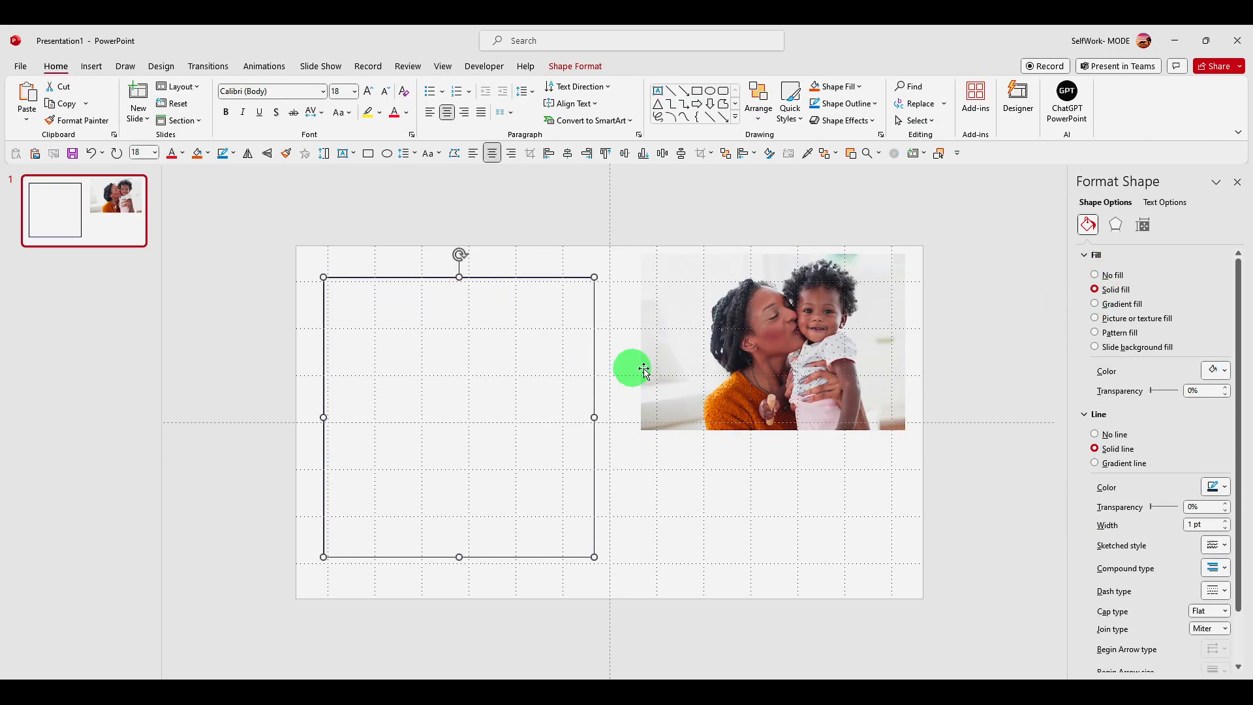
{"action": "left_click", "coordinate": [1225, 371]}
{"action": "left_click", "coordinate": [1161, 406]}
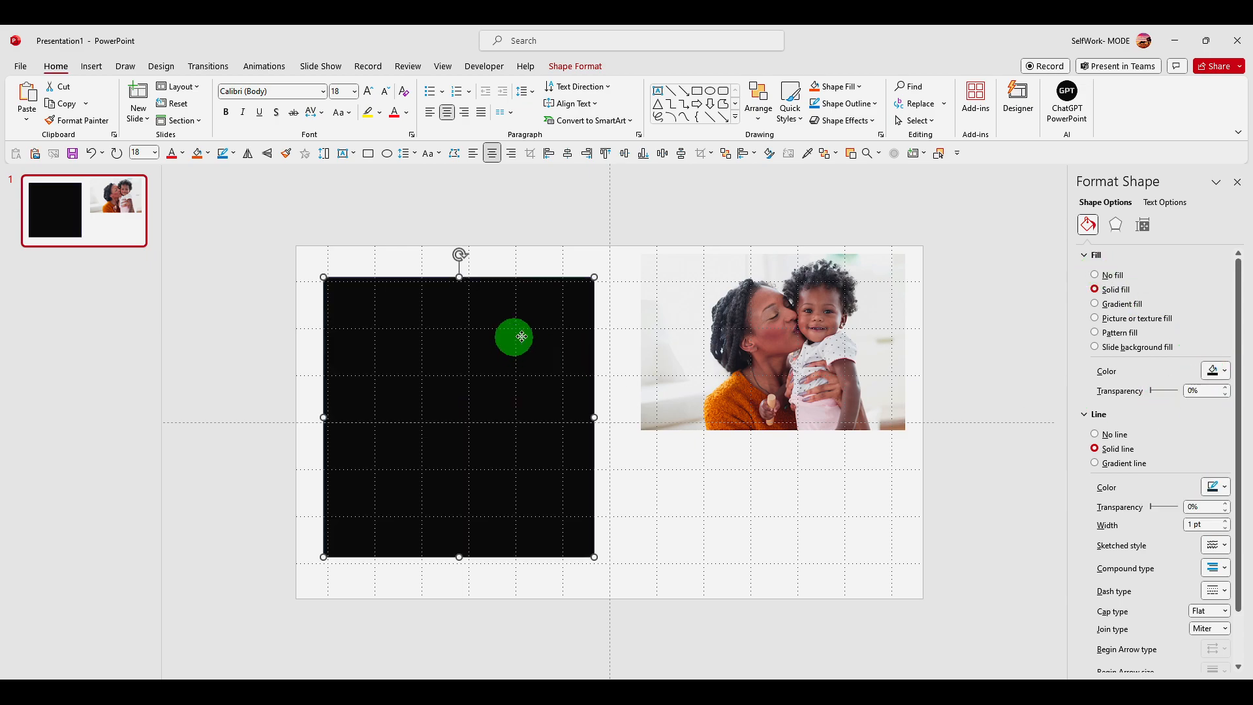
Move the photo to the slide's left half and shrink the black shape so it lies over the photo
{"action": "left_click_drag", "start_coordinate": [511, 342], "coordinate": [554, 336]}
{"action": "left_click_drag", "start_coordinate": [744, 330], "coordinate": [463, 376]}
{"action": "left_click_drag", "start_coordinate": [577, 505], "coordinate": [762, 501]}
{"action": "left_click_drag", "start_coordinate": [546, 259], "coordinate": [699, 442]}
{"action": "key", "text": "Delete"}
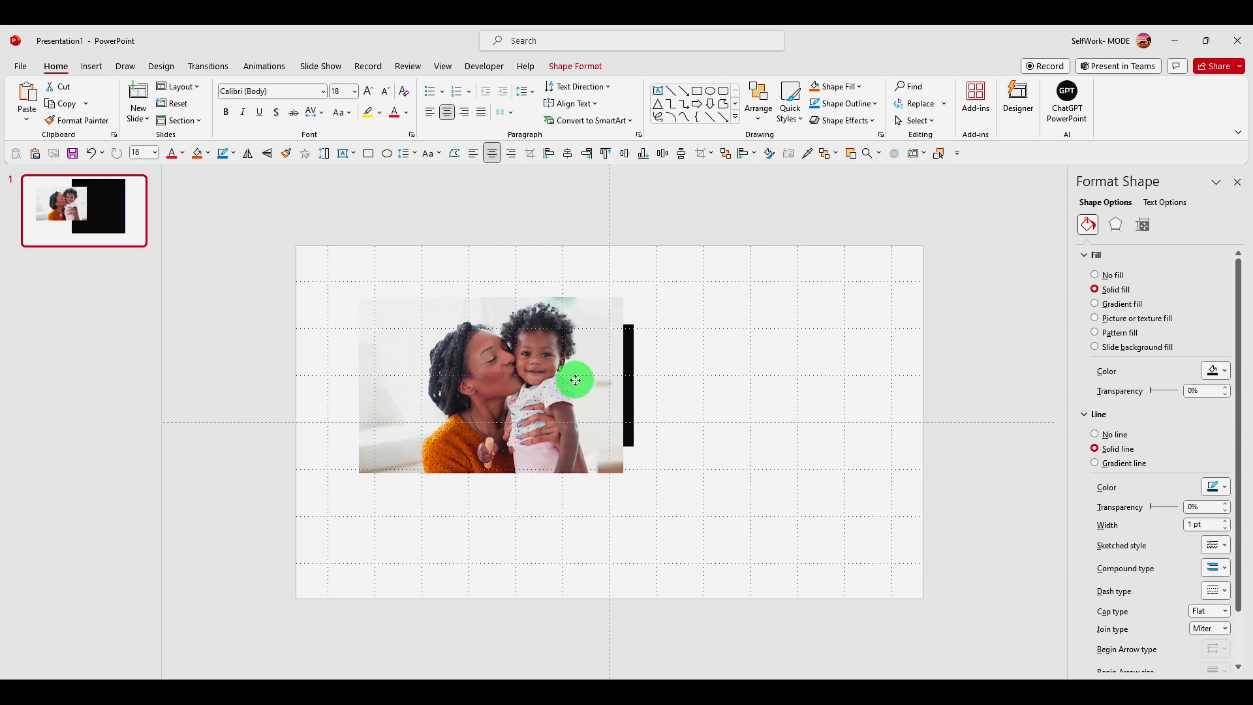
{"action": "key", "text": "ctrl+z"}
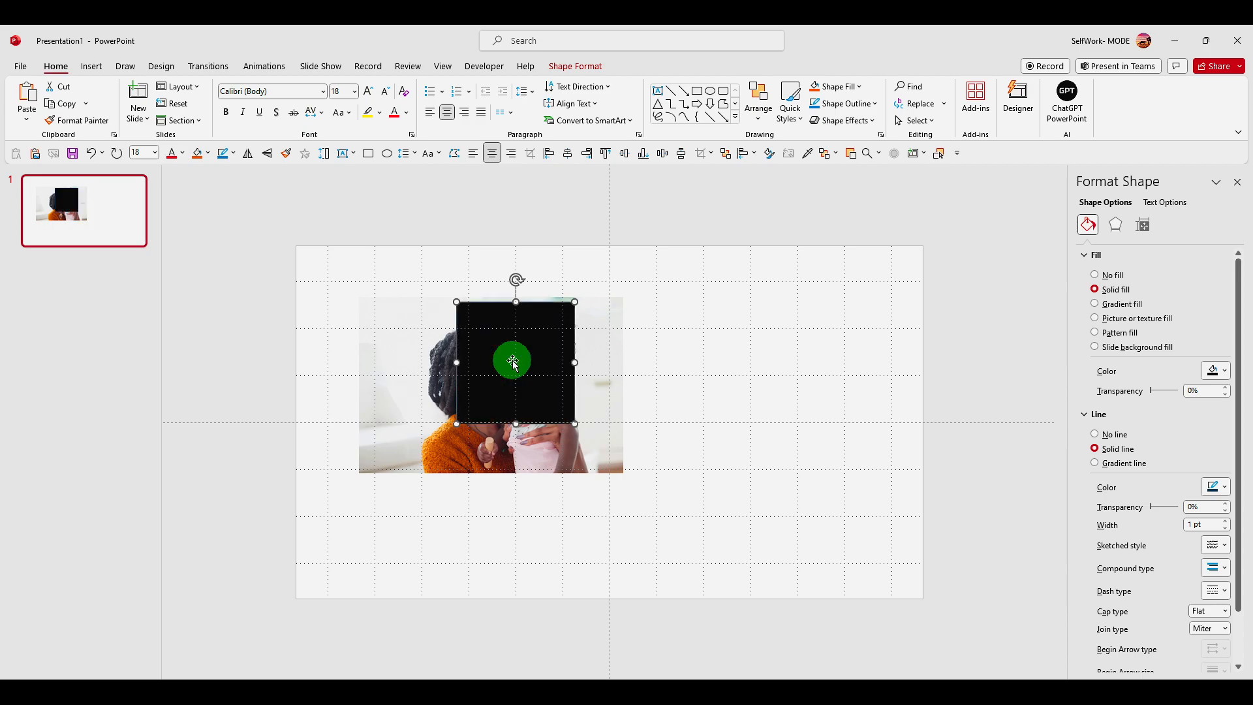
Reposition and resize the black square over the people in the photo
{"action": "left_click_drag", "start_coordinate": [514, 367], "coordinate": [468, 374]}
{"action": "left_click_drag", "start_coordinate": [527, 431], "coordinate": [590, 463]}
{"action": "left_click_drag", "start_coordinate": [565, 436], "coordinate": [560, 439]}
{"action": "left_click_drag", "start_coordinate": [538, 390], "coordinate": [551, 408]}
Undo the recent changes back to the large blue shape standing alone on the slide
{"action": "key", "text": "ctrl+z"}
{"action": "key", "text": "ctrl+z"}
{"action": "key", "text": "ctrl+z"}
{"action": "key", "text": "ctrl+z"}
{"action": "key", "text": "ctrl+z"}
{"action": "key", "text": "ctrl+z"}
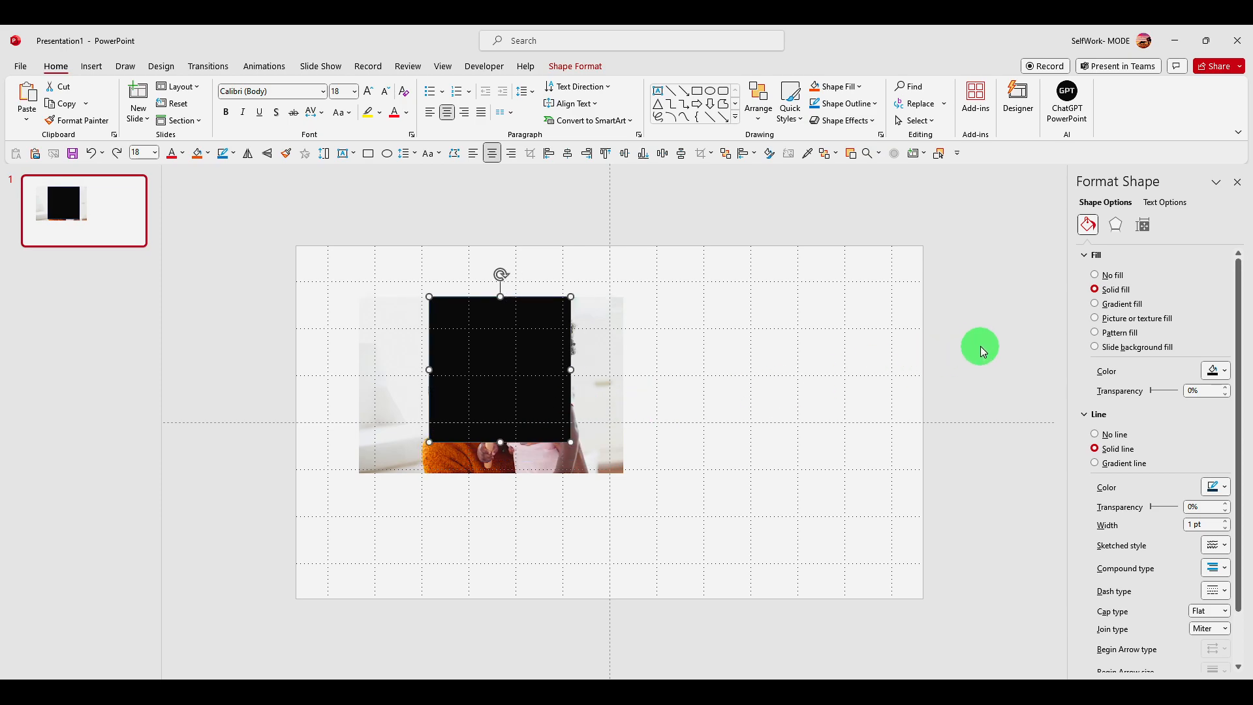
{"action": "key", "text": "ctrl+y"}
{"action": "key", "text": "ctrl+y"}
{"action": "key", "text": "ctrl+y"}
{"action": "key", "text": "ctrl+y"}
{"action": "key", "text": "ctrl+y"}
{"action": "key", "text": "ctrl+y"}
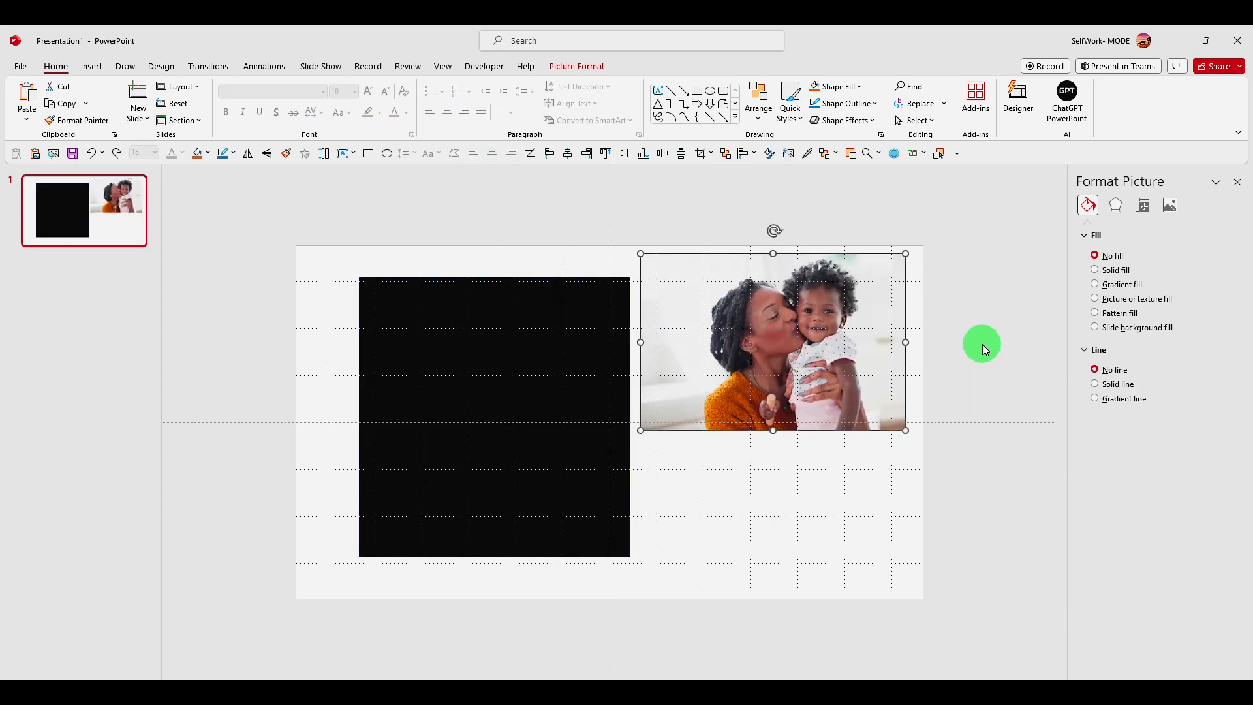
{"action": "key", "text": "ctrl+z"}
{"action": "key", "text": "ctrl+z"}
{"action": "key", "text": "ctrl+z"}
{"action": "key", "text": "ctrl+z"}
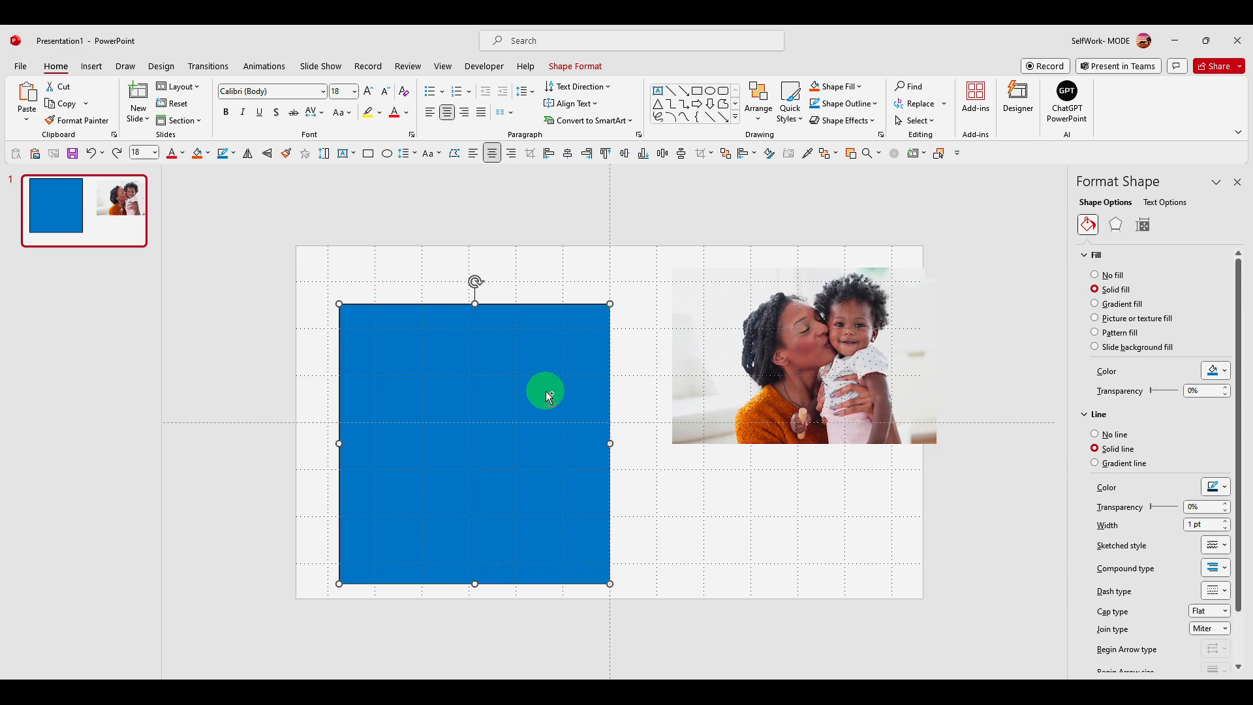
{"action": "key", "text": "ctrl+z"}
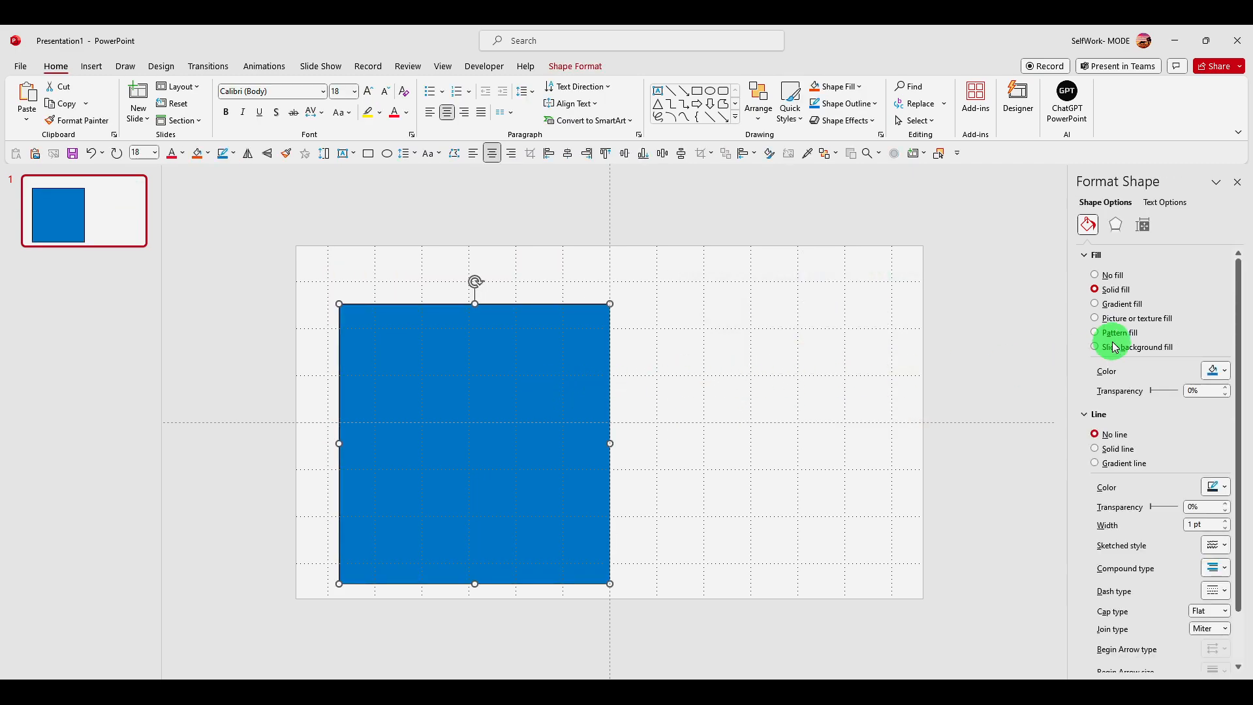
Fill the blue shape with the photo from the clipboard and move it slightly up and to the right
{"action": "left_click", "coordinate": [1127, 318]}
{"action": "left_click", "coordinate": [1154, 383]}
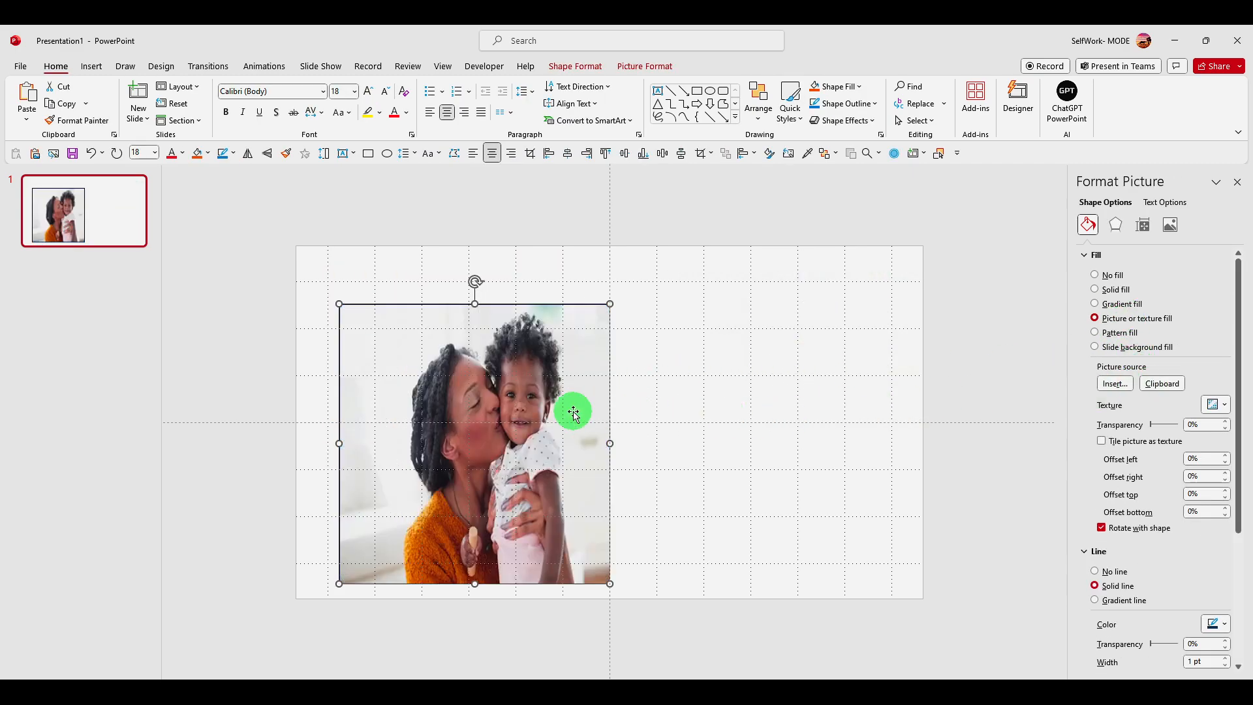
{"action": "left_click_drag", "start_coordinate": [596, 411], "coordinate": [635, 369]}
Tile the photo as a texture inside the shape and set the tile alignment to Center
{"action": "scroll", "coordinate": [1174, 475], "scroll_direction": "down", "scroll_amount": 4}
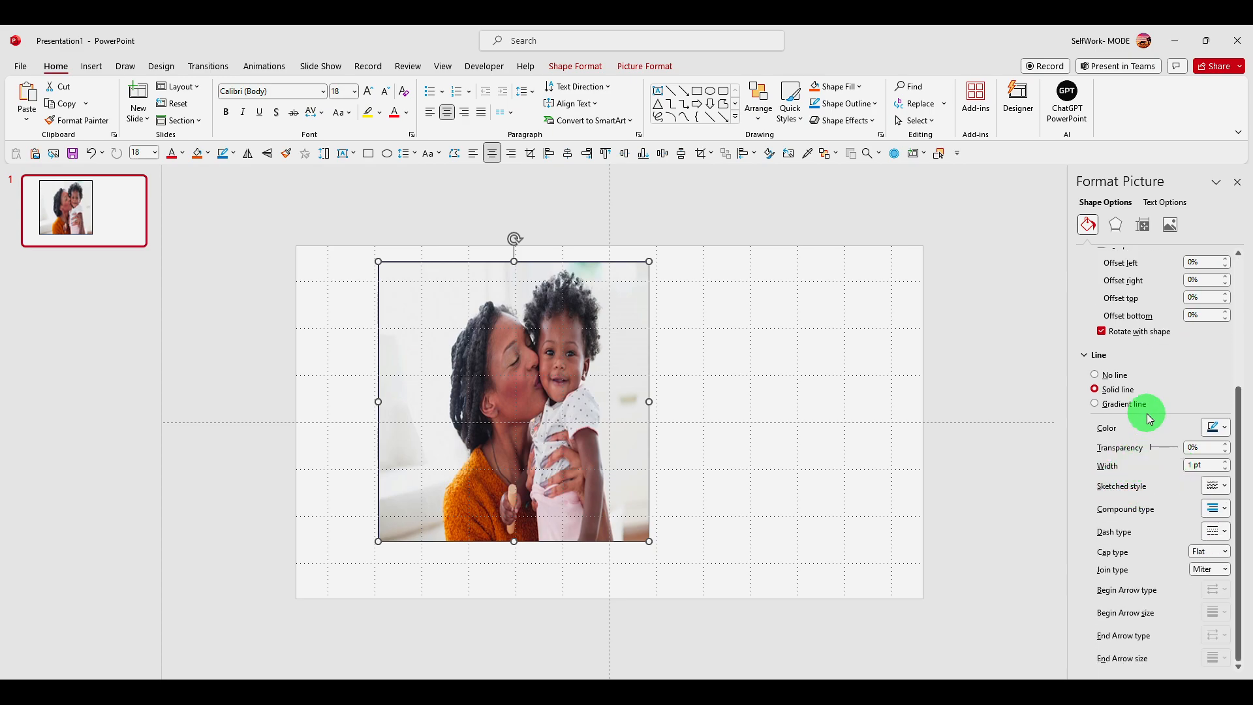
{"action": "scroll", "coordinate": [1141, 414], "scroll_direction": "up", "scroll_amount": 2}
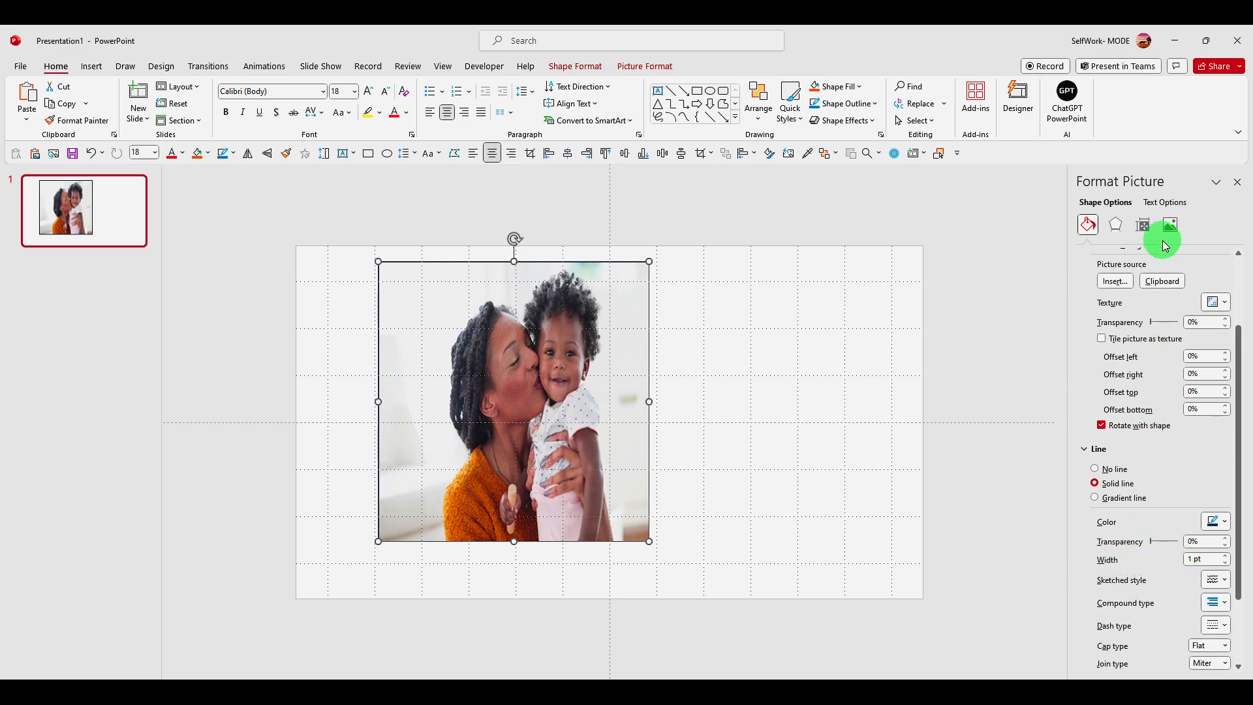
{"action": "left_click", "coordinate": [1102, 339]}
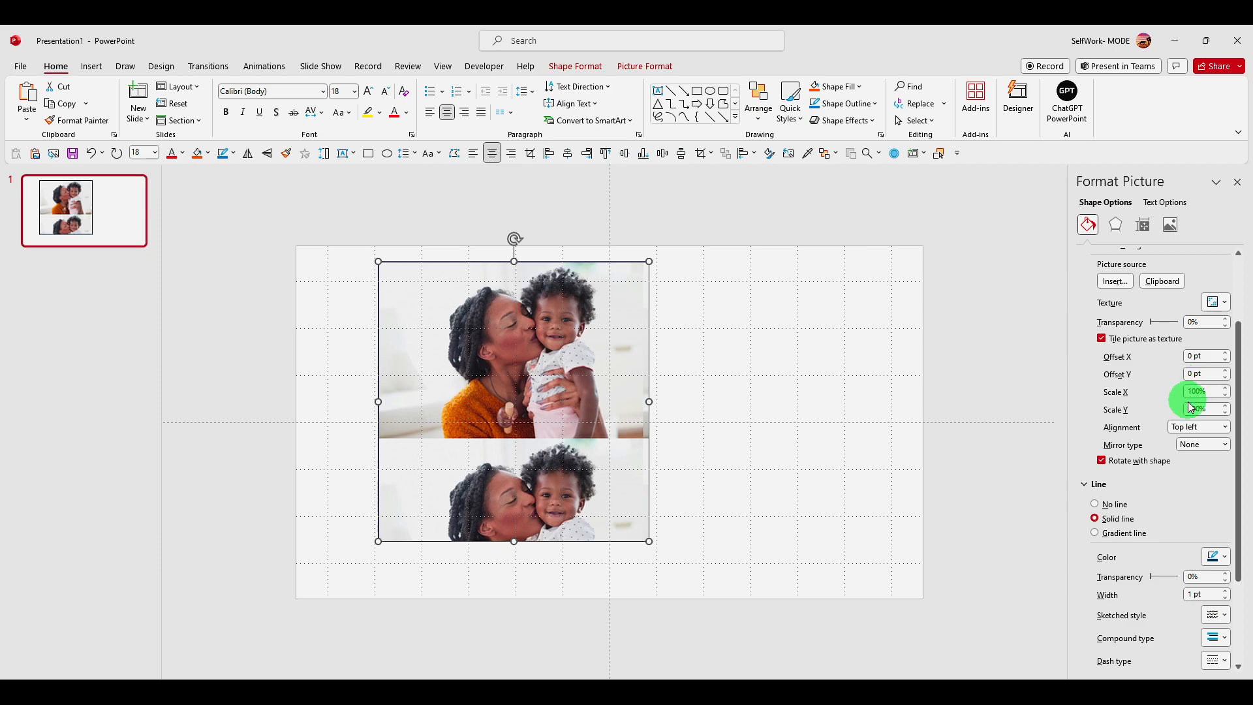
{"action": "left_click", "coordinate": [1189, 428]}
{"action": "left_click", "coordinate": [1189, 482]}
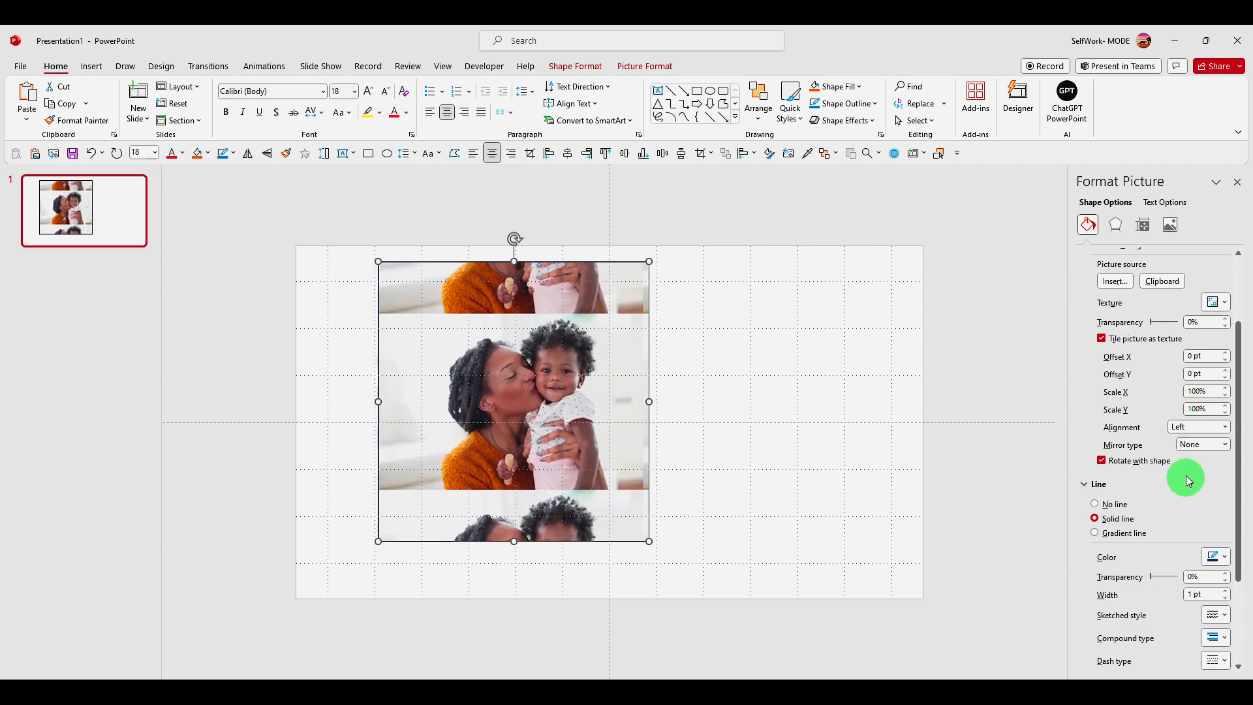
{"action": "left_click", "coordinate": [1194, 427]}
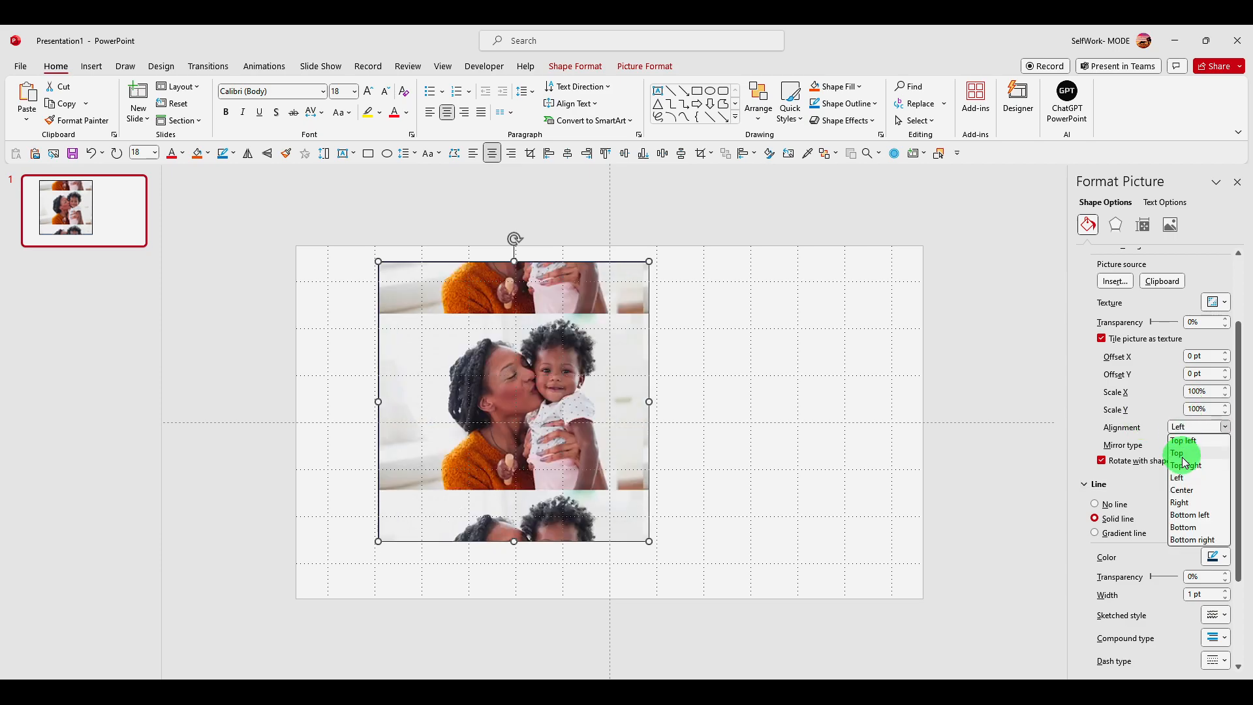
{"action": "left_click", "coordinate": [1187, 480]}
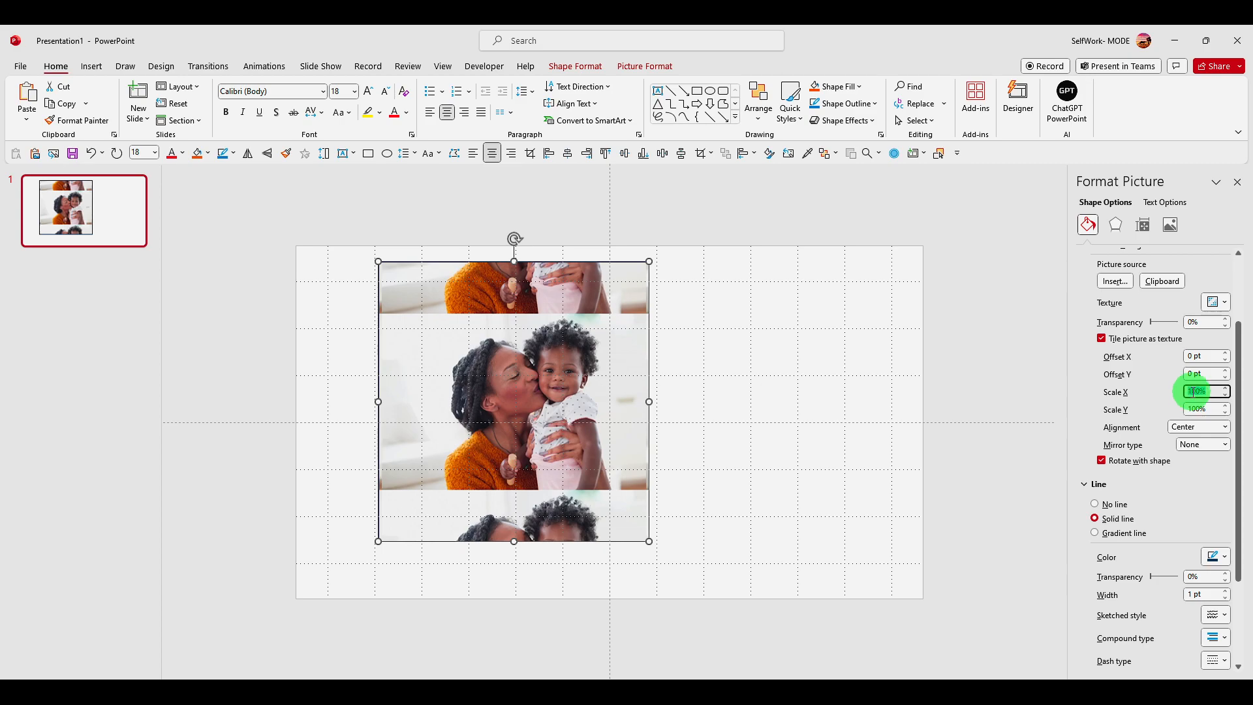
Try smaller and larger horizontal scales for the tiled photo, returning Scale X to 100%
{"action": "key", "text": "Down"}
{"action": "key", "text": "Down"}
{"action": "key", "text": "Down"}
{"action": "key", "text": "Down"}
{"action": "key", "text": "Down"}
{"action": "key", "text": "Down"}
{"action": "key", "text": "Down"}
{"action": "key", "text": "Down"}
{"action": "key", "text": "Down"}
{"action": "key", "text": "Down"}
{"action": "key", "text": "Down"}
{"action": "key", "text": "Down"}
{"action": "key", "text": "Down"}
{"action": "key", "text": "Down"}
{"action": "key", "text": "Down"}
{"action": "key", "text": "Down"}
{"action": "key", "text": "Up"}
{"action": "key", "text": "Up"}
{"action": "key", "text": "Up"}
{"action": "key", "text": "Up"}
{"action": "key", "text": "Up"}
{"action": "key", "text": "Up"}
{"action": "key", "text": "Up"}
{"action": "key", "text": "Up"}
{"action": "key", "text": "Up"}
{"action": "key", "text": "Up"}
{"action": "key", "text": "Up"}
{"action": "key", "text": "Up"}
{"action": "key", "text": "Up"}
{"action": "key", "text": "Up"}
{"action": "key", "text": "Up"}
{"action": "key", "text": "Up"}
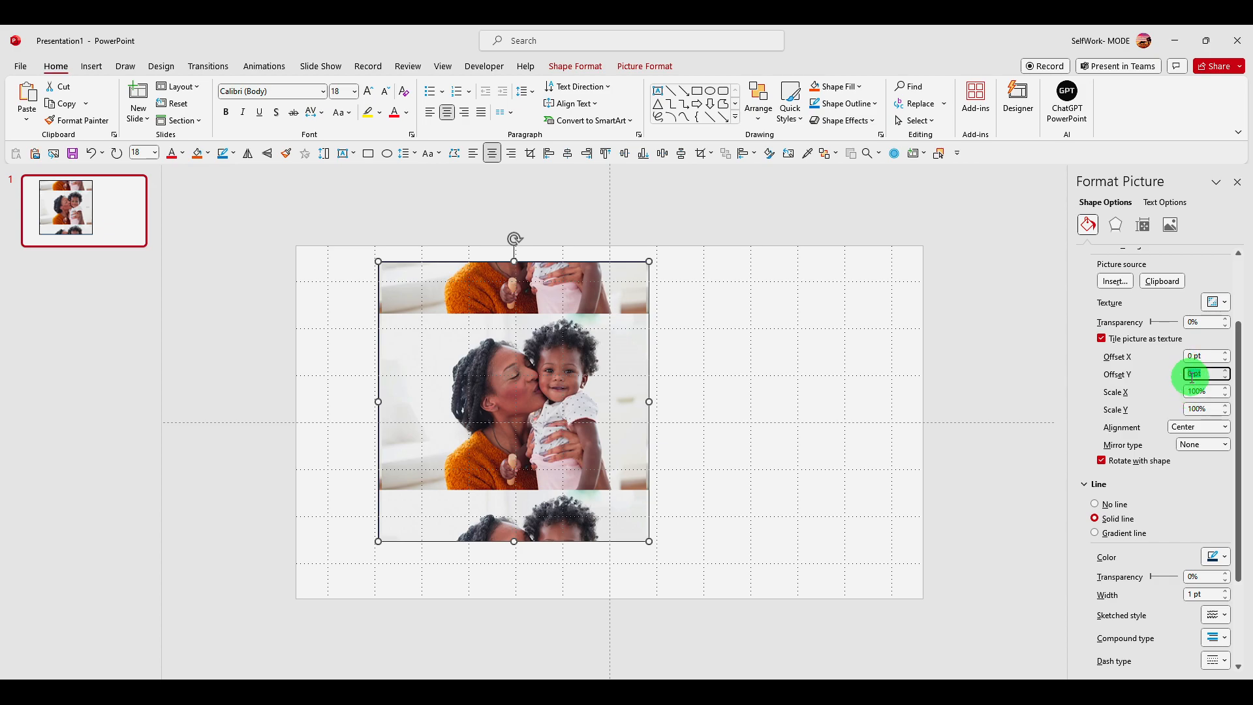
Try different vertical offsets for the tiled photo, ending with Offset Y at 1 pt
{"action": "key", "text": "Up"}
{"action": "key", "text": "Up"}
{"action": "key", "text": "Up"}
{"action": "key", "text": "Up"}
{"action": "key", "text": "Up"}
{"action": "key", "text": "Up"}
{"action": "key", "text": "Up"}
{"action": "key", "text": "Up"}
{"action": "key", "text": "Up"}
{"action": "key", "text": "Up"}
{"action": "key", "text": "Down"}
{"action": "key", "text": "Down"}
{"action": "key", "text": "Down"}
{"action": "key", "text": "Down"}
{"action": "key", "text": "Down"}
{"action": "key", "text": "Down"}
{"action": "key", "text": "Down"}
{"action": "key", "text": "Down"}
{"action": "key", "text": "Down"}
{"action": "key", "text": "Down"}
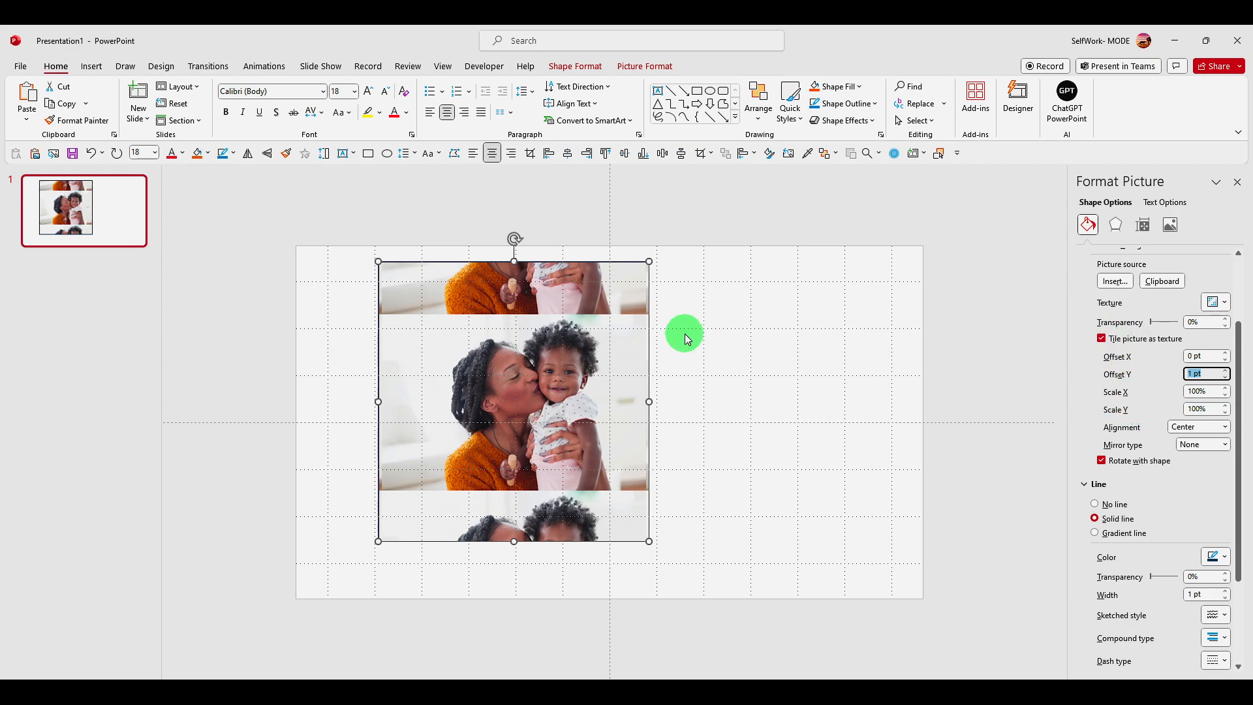
Undo the tiling and photo fill back to the solid blue shape, and deselect it
{"action": "left_click", "coordinate": [718, 338]}
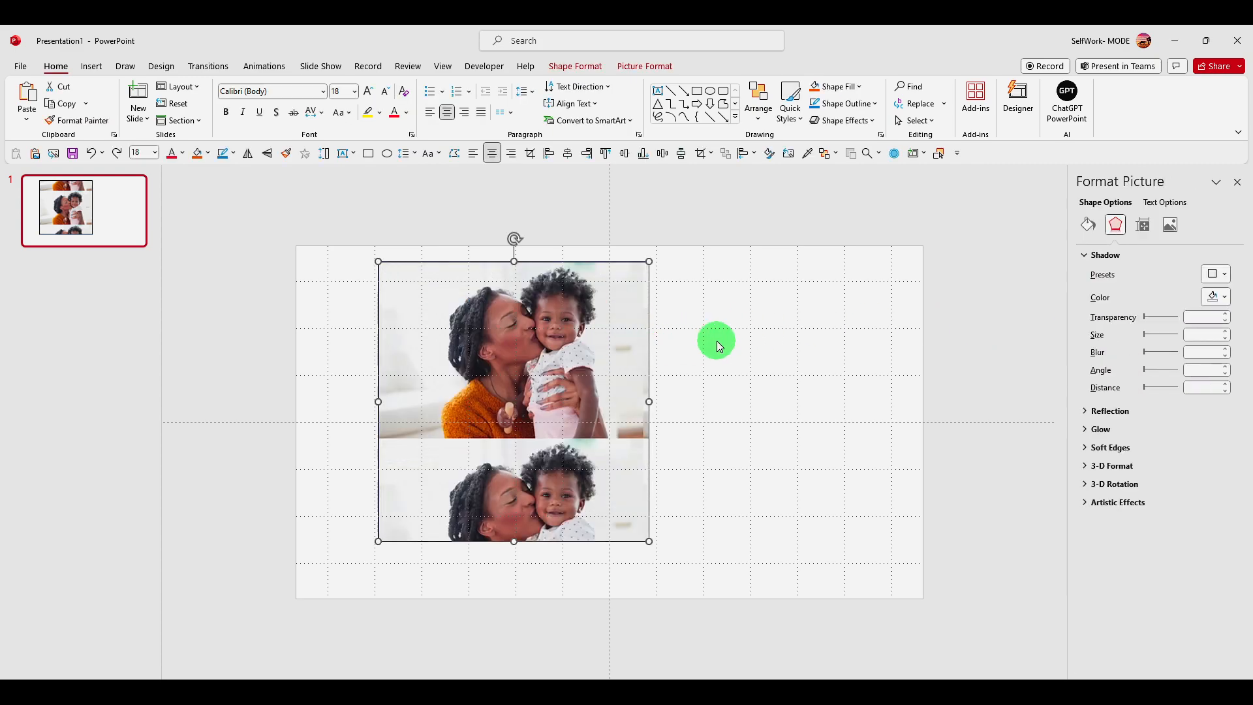
{"action": "key", "text": "ctrl+z"}
{"action": "key", "text": "ctrl+z"}
{"action": "key", "text": "ctrl+z"}
{"action": "key", "text": "ctrl+z"}
{"action": "left_click", "coordinate": [717, 342]}
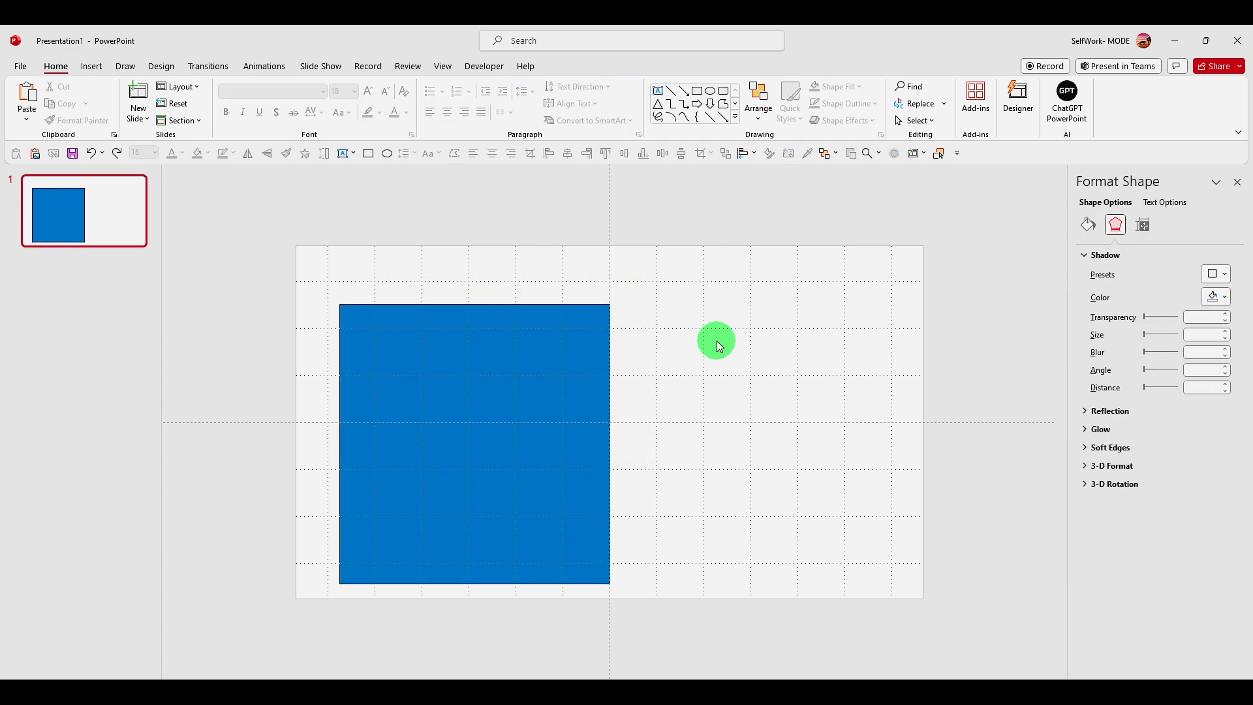
Paste the photo and set it behind the blue shape, enlarged to about 7.25 inches high by 10.88 inches wide
{"action": "key", "text": "ctrl+v"}
{"action": "left_click_drag", "start_coordinate": [785, 346], "coordinate": [434, 414]}
{"action": "mouse_move", "coordinate": [585, 503]}
{"action": "left_mouse_down"}
{"action": "mouse_move", "coordinate": [787, 659]}
{"action": "mouse_move", "coordinate": [567, 489]}
{"action": "left_mouse_up"}
{"action": "right_click", "coordinate": [525, 364]}
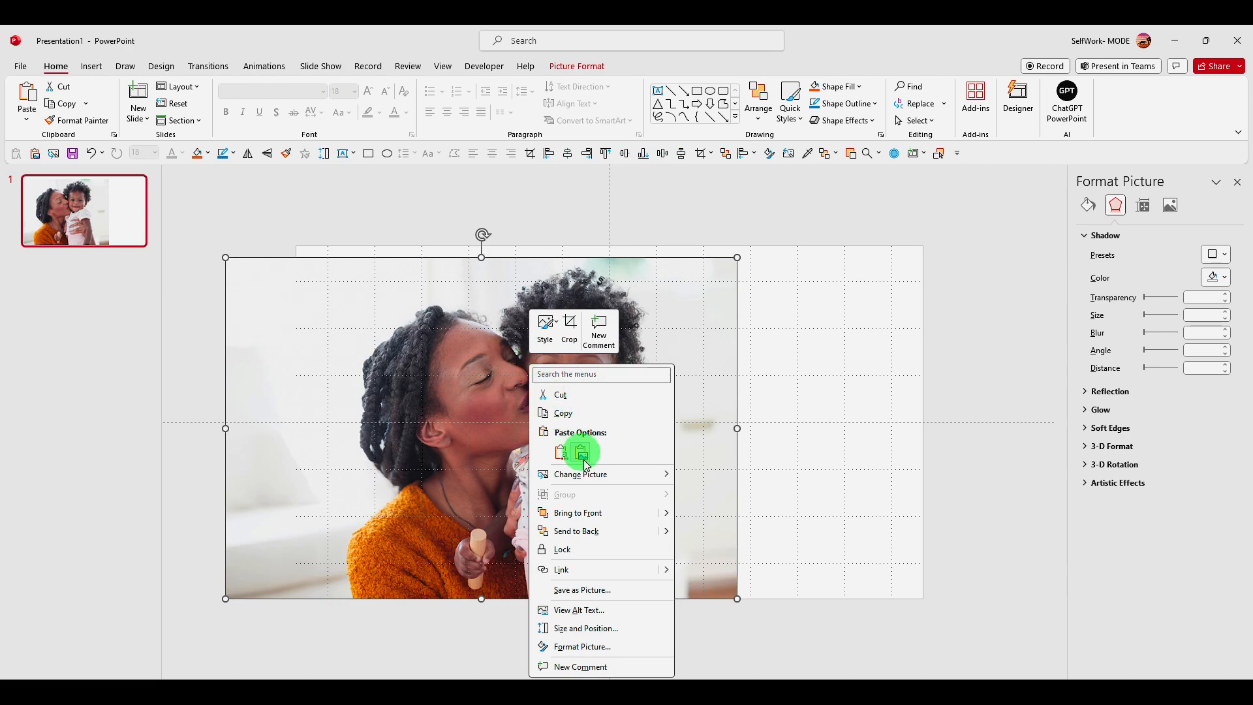
{"action": "left_click", "coordinate": [590, 536]}
Widen the blue shape and position it over the two people in the enlarged photo
{"action": "mouse_move", "coordinate": [548, 400]}
{"action": "left_mouse_down"}
{"action": "mouse_move", "coordinate": [576, 378]}
{"action": "mouse_move", "coordinate": [553, 379]}
{"action": "left_mouse_up"}
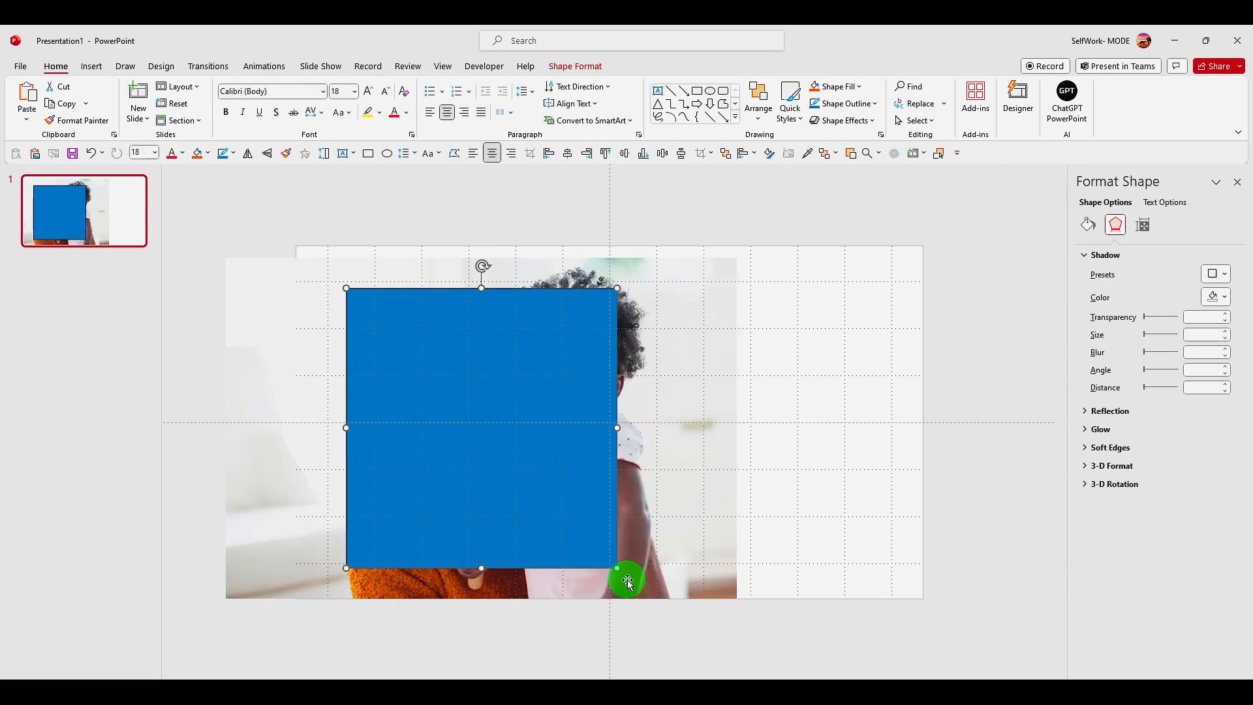
{"action": "left_click_drag", "start_coordinate": [620, 568], "coordinate": [624, 572]}
{"action": "left_click_drag", "start_coordinate": [572, 459], "coordinate": [550, 458]}
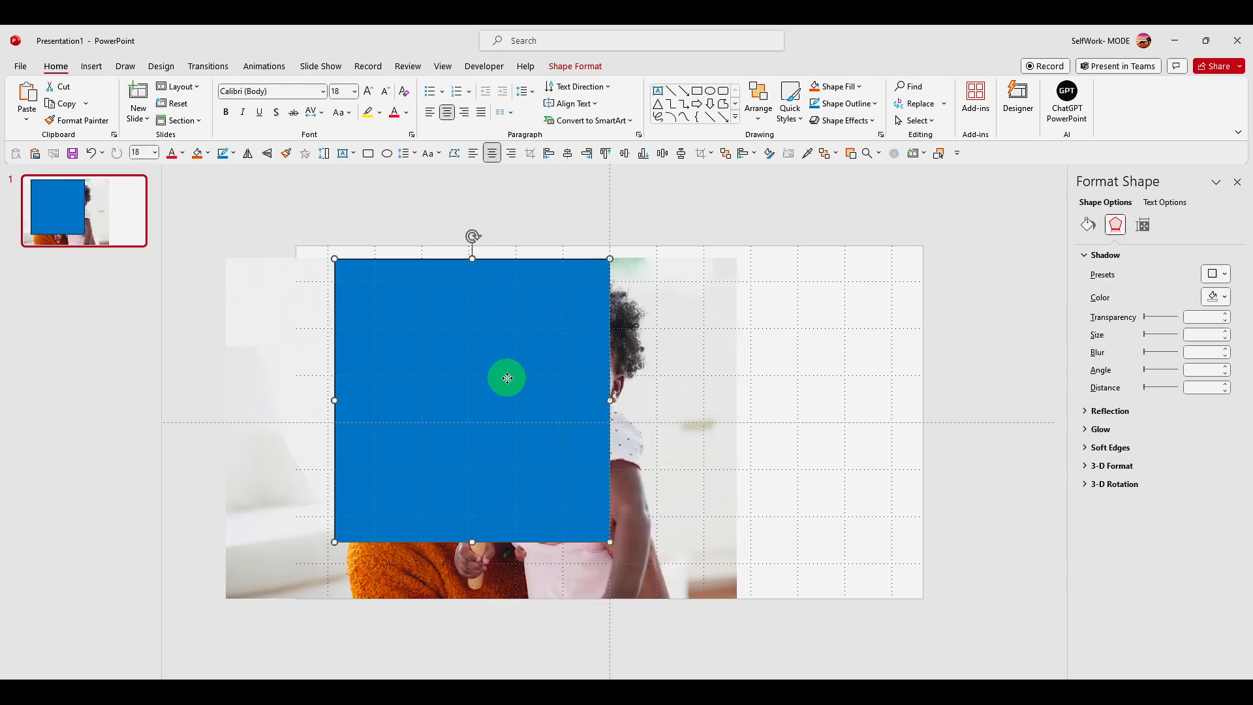
{"action": "left_click_drag", "start_coordinate": [512, 376], "coordinate": [553, 398]}
{"action": "left_click_drag", "start_coordinate": [649, 422], "coordinate": [723, 423]}
{"action": "left_click_drag", "start_coordinate": [598, 426], "coordinate": [564, 411]}
Crop the enlarged photo around the two people to roughly the blue shape's extent, and move it beside the shape
{"action": "left_click", "coordinate": [714, 391]}
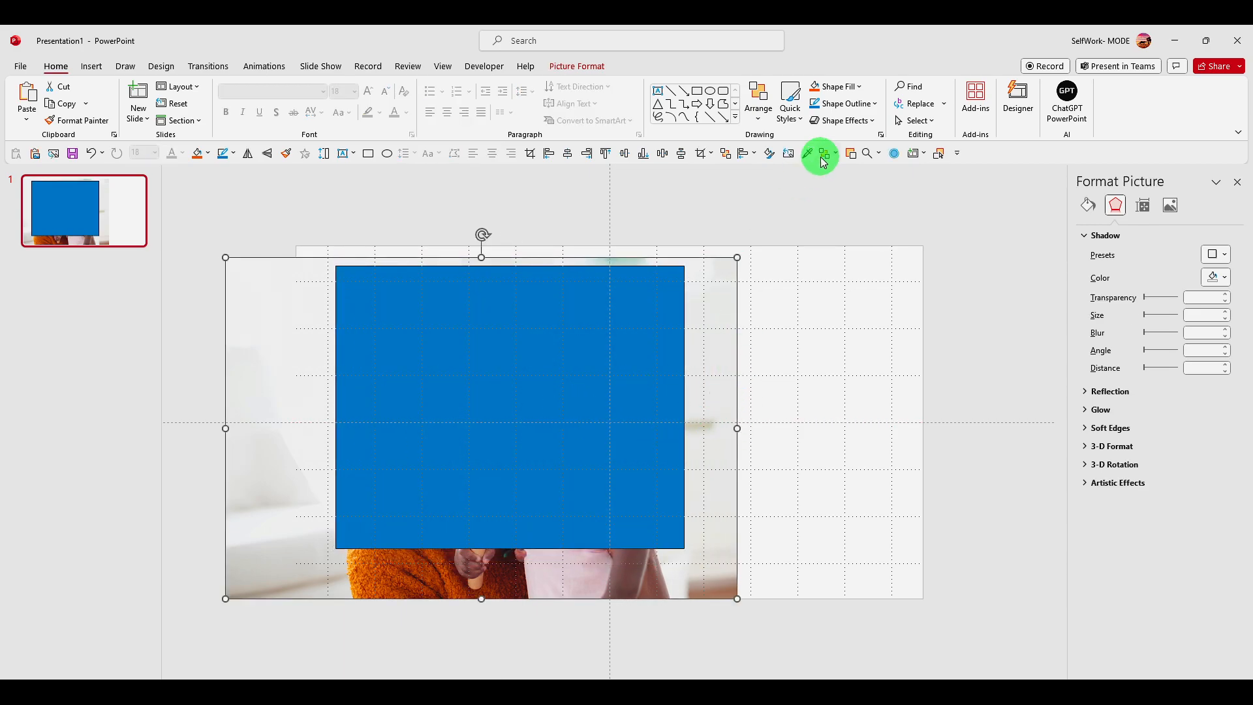
{"action": "left_click", "coordinate": [574, 65]}
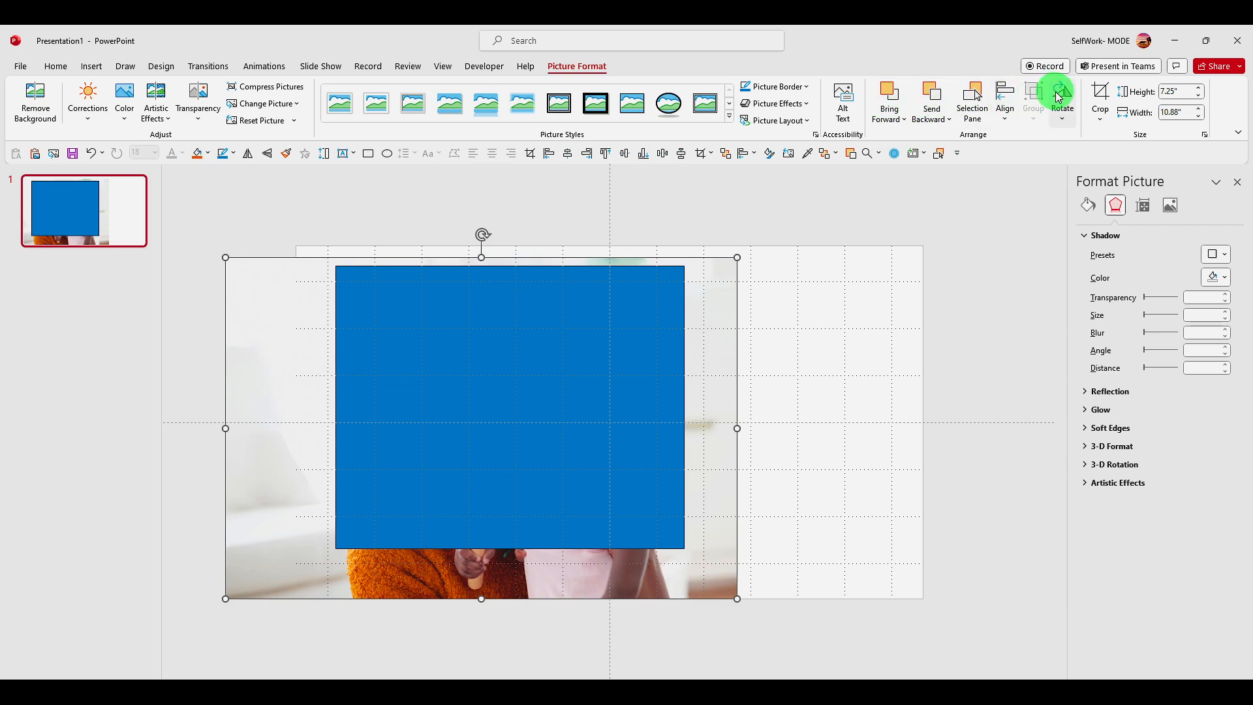
{"action": "left_click", "coordinate": [1098, 93]}
{"action": "left_click_drag", "start_coordinate": [736, 429], "coordinate": [682, 428]}
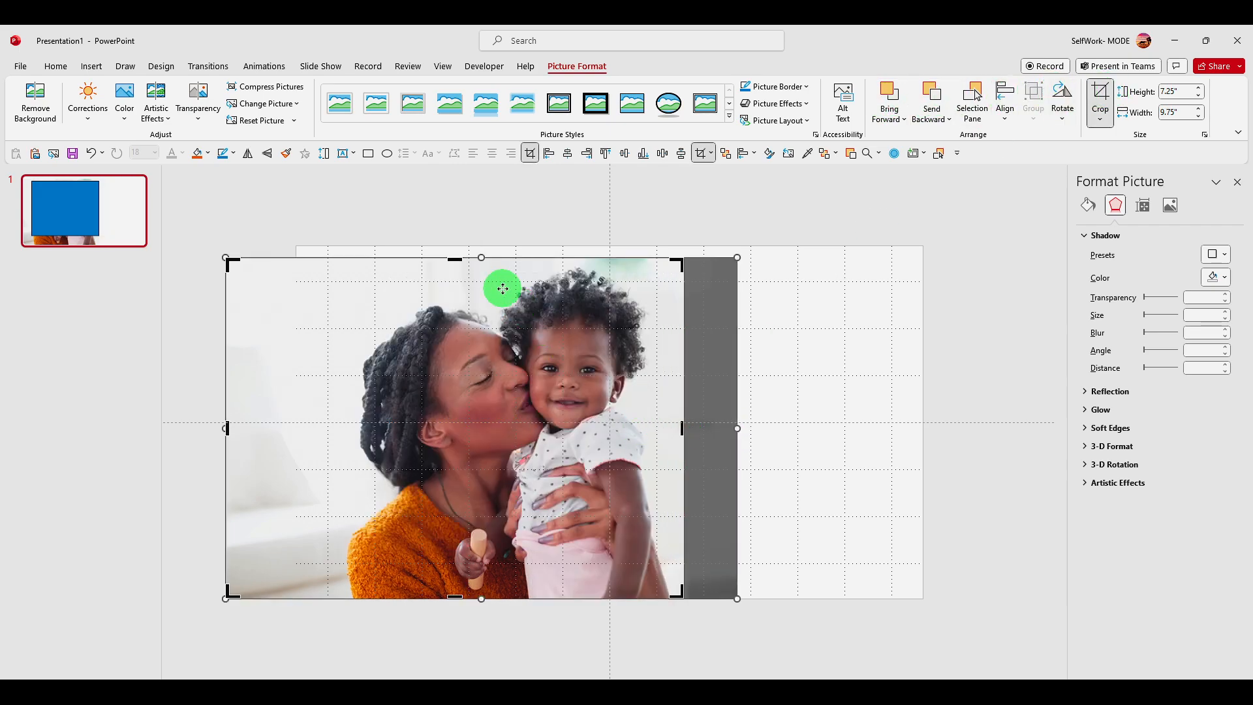
{"action": "mouse_move", "coordinate": [456, 259]}
{"action": "left_mouse_down"}
{"action": "mouse_move", "coordinate": [462, 299]}
{"action": "mouse_move", "coordinate": [470, 268]}
{"action": "left_mouse_up"}
{"action": "left_click_drag", "start_coordinate": [225, 434], "coordinate": [358, 469]}
{"action": "left_click_drag", "start_coordinate": [515, 594], "coordinate": [889, 465]}
Cut the cropped photo and use it from the clipboard as the blue shape's picture fill, without tiling
{"action": "key", "text": "Escape"}
{"action": "key", "text": "Delete"}
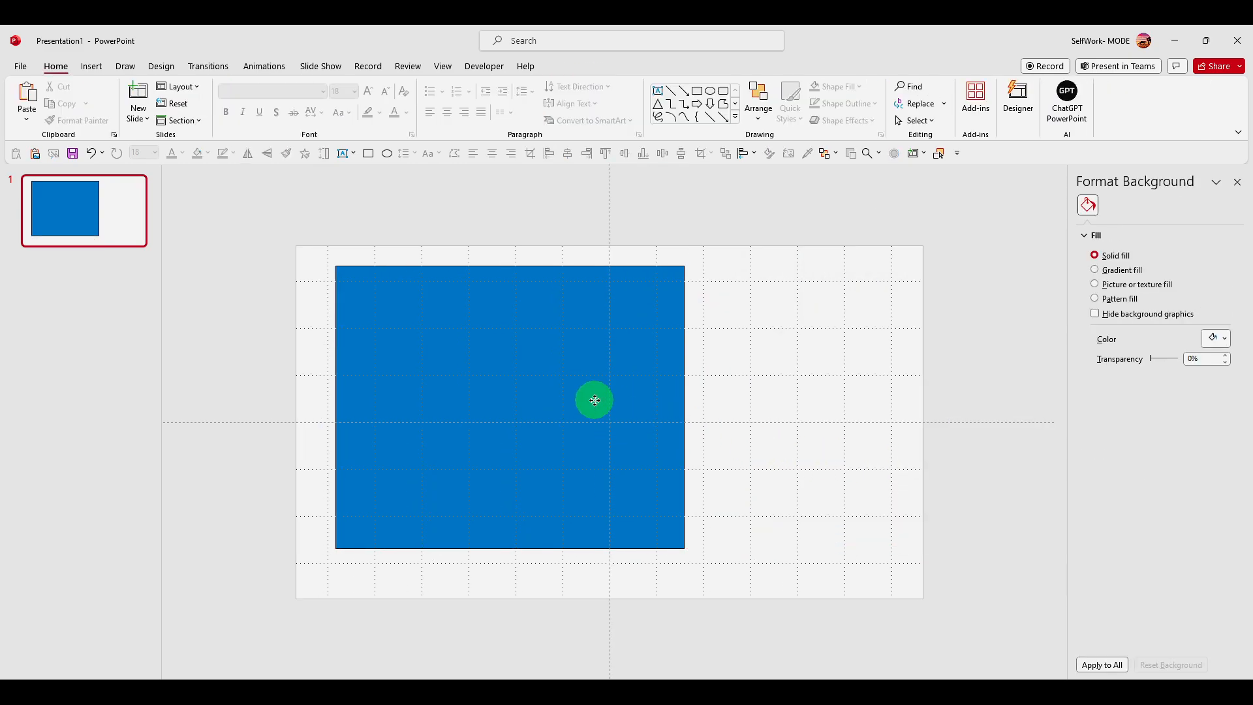
{"action": "left_click", "coordinate": [594, 401]}
{"action": "left_click", "coordinate": [1140, 319]}
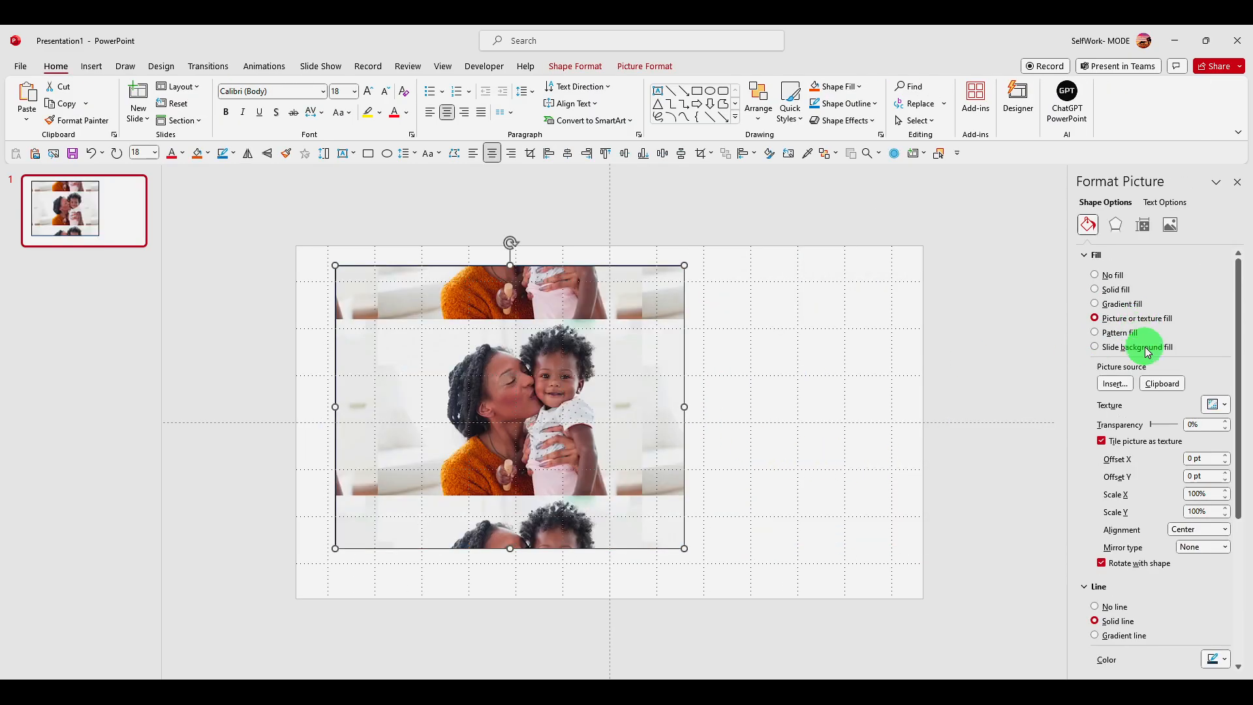
{"action": "left_click", "coordinate": [1155, 382]}
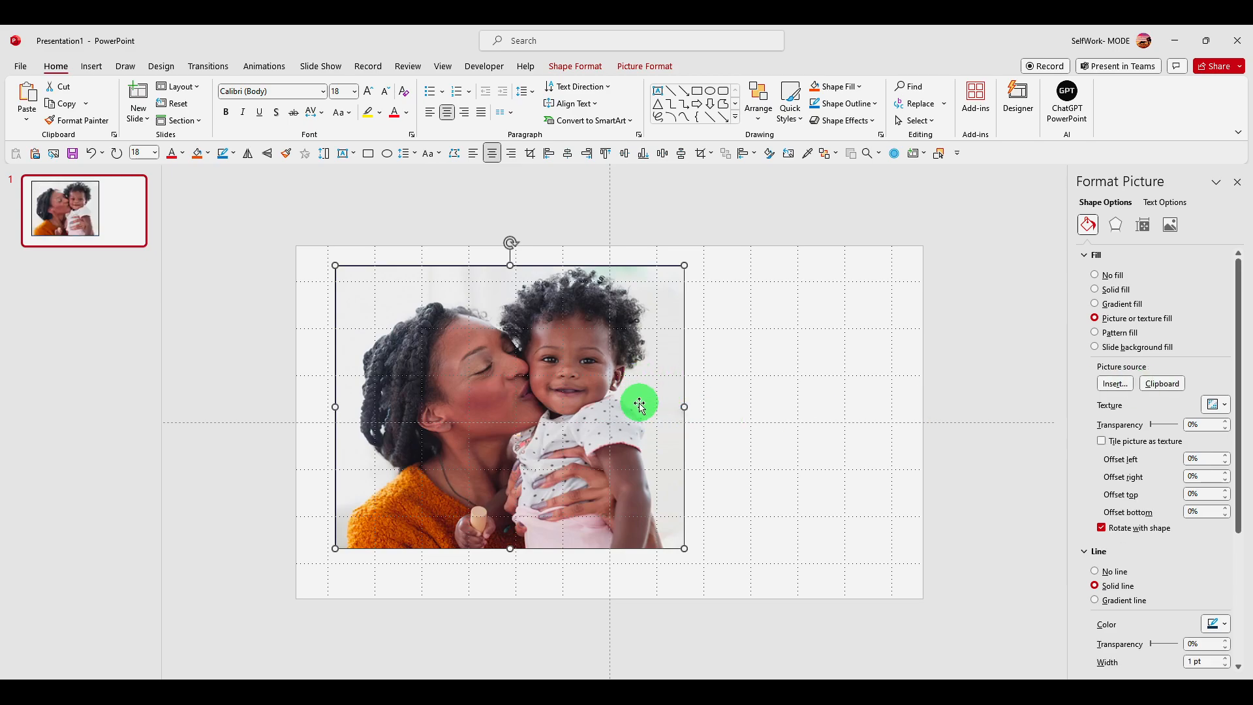
Undo the picture fill and the removal of the cropped photo from the slide
{"action": "key", "text": "ctrl+z"}
{"action": "key", "text": "ctrl+z"}
{"action": "key", "text": "ctrl+z"}
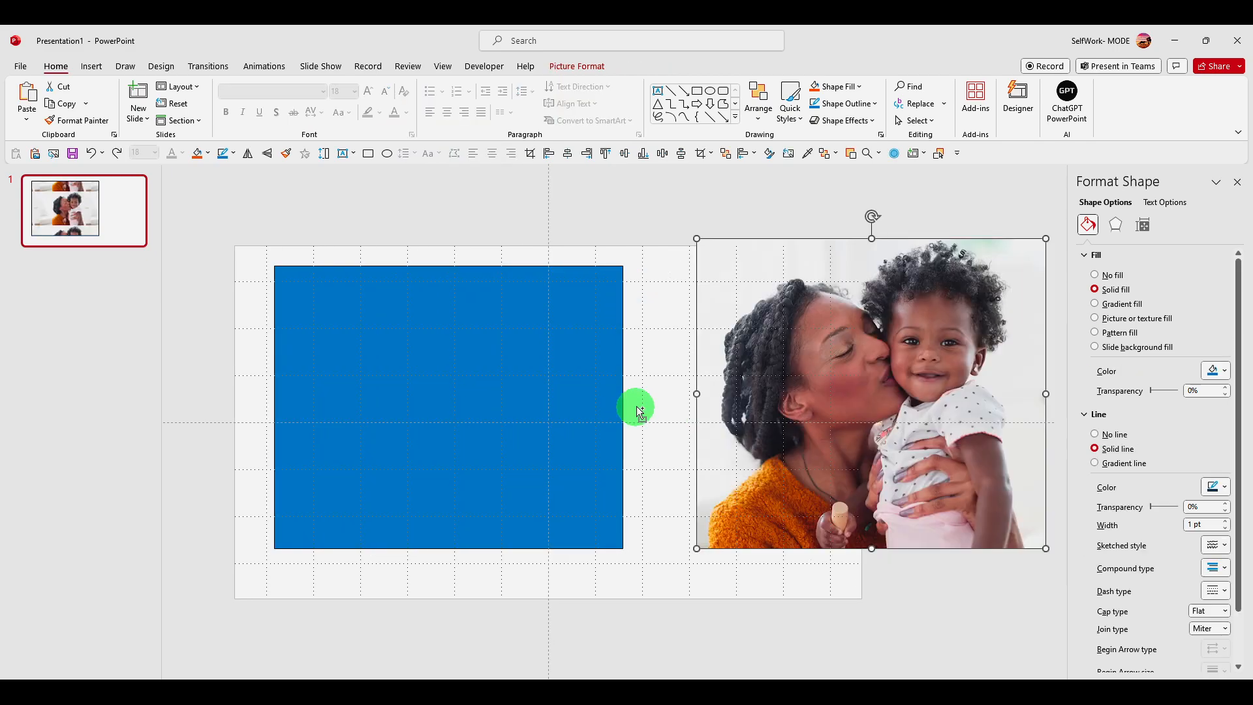
Overlap the cropped photo with the blue shape in front, and merge the two with Intersect, keeping the photo
{"action": "left_click", "coordinate": [797, 400]}
{"action": "left_click_drag", "start_coordinate": [798, 400], "coordinate": [465, 392]}
{"action": "left_click", "coordinate": [697, 430]}
{"action": "left_click", "coordinate": [662, 306], "text": "shift"}
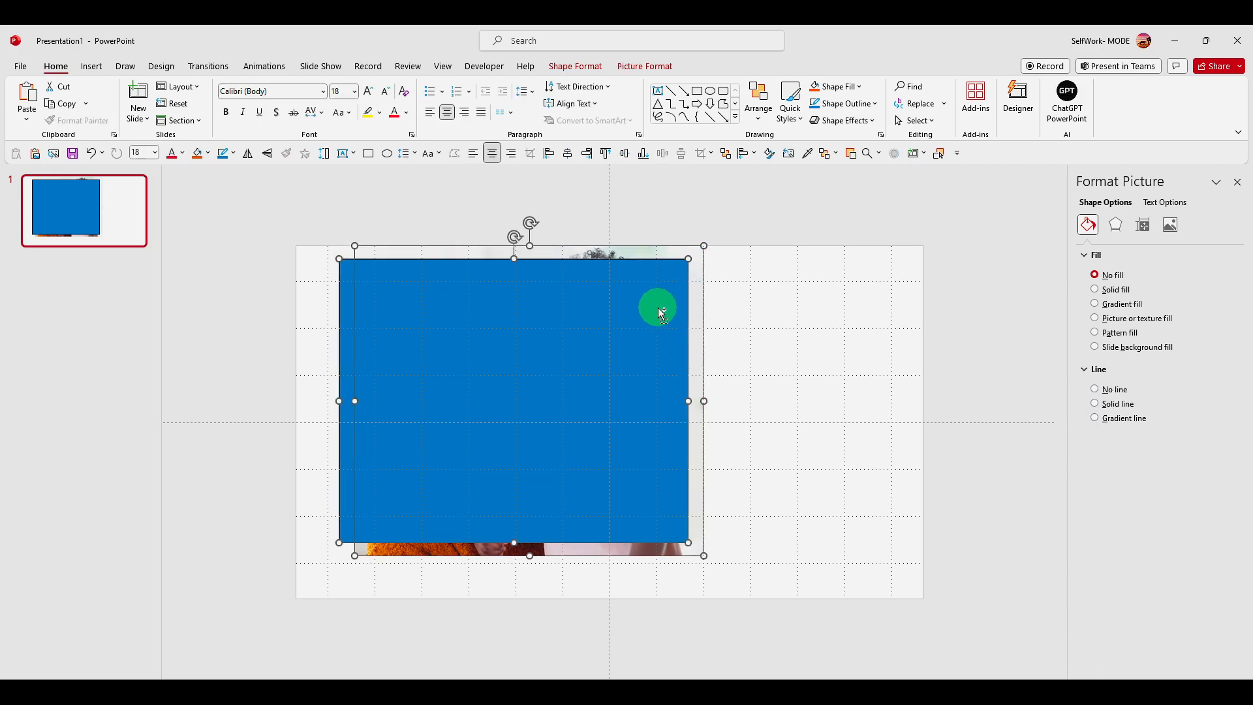
{"action": "left_click", "coordinate": [608, 70]}
{"action": "left_click", "coordinate": [174, 123]}
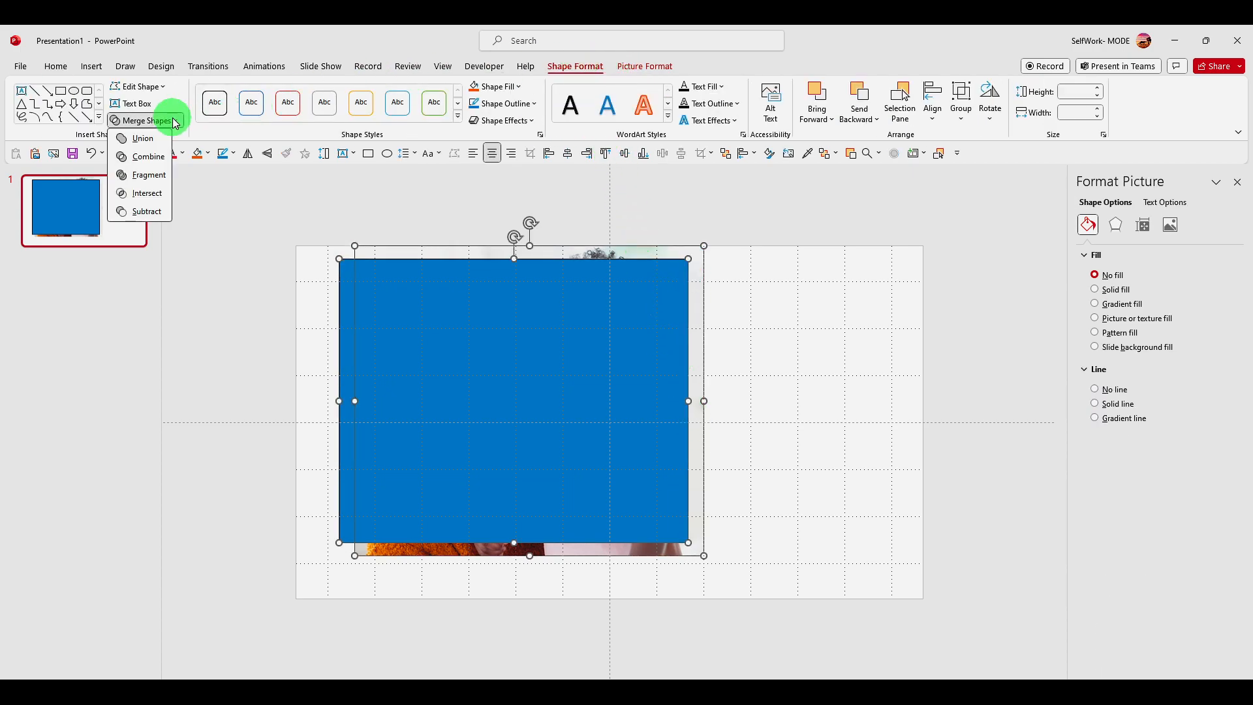
{"action": "left_click", "coordinate": [160, 199]}
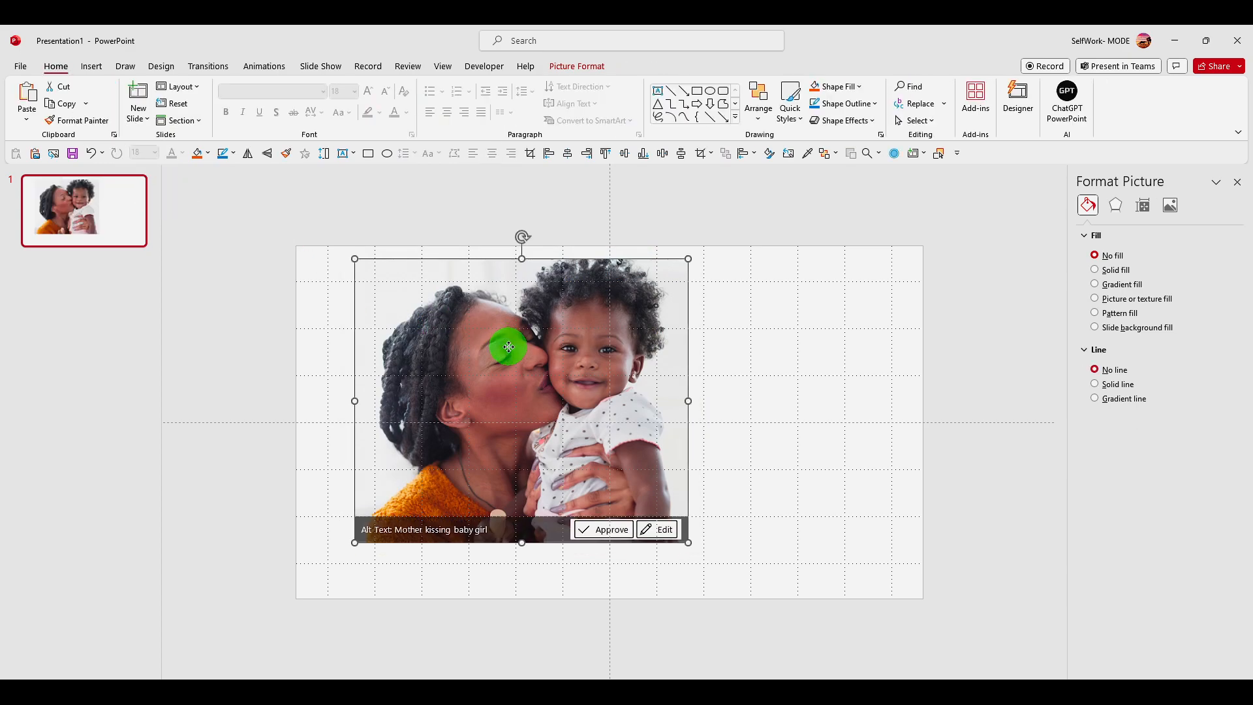
Move the merged photo near the slide's centre and shift the image slightly lower within its crop frame
{"action": "left_click_drag", "start_coordinate": [498, 341], "coordinate": [559, 364]}
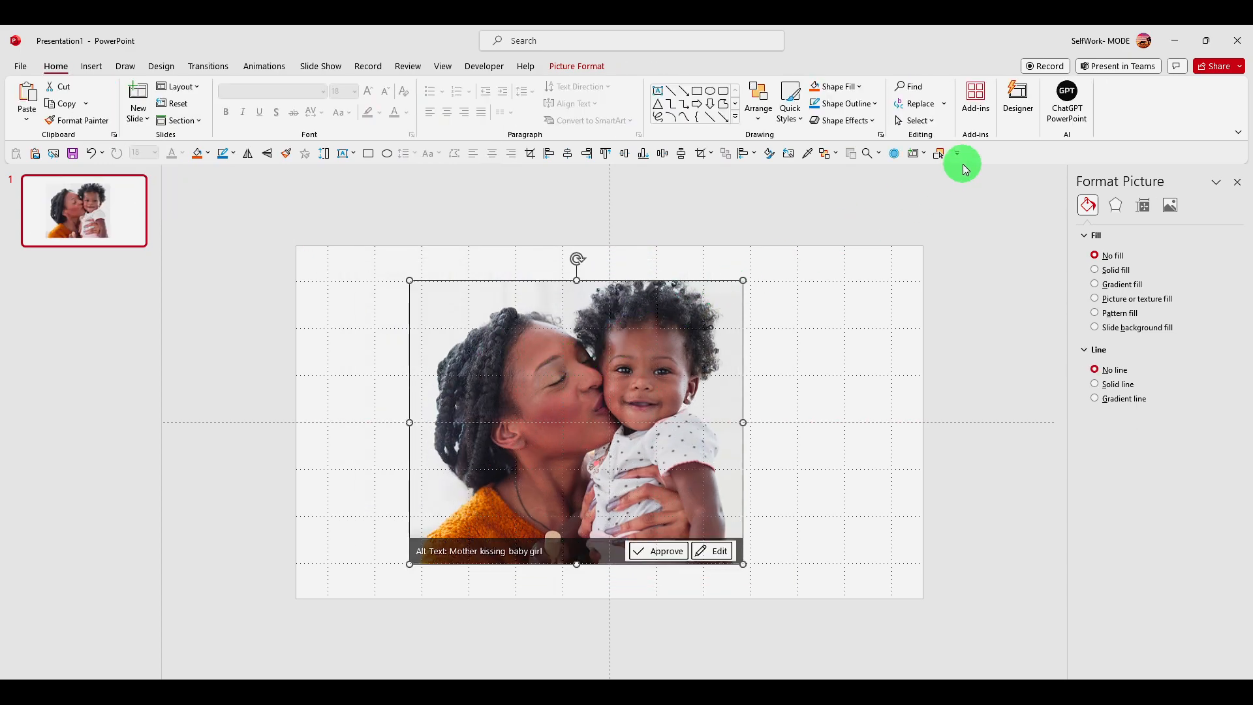
{"action": "left_click", "coordinate": [577, 66]}
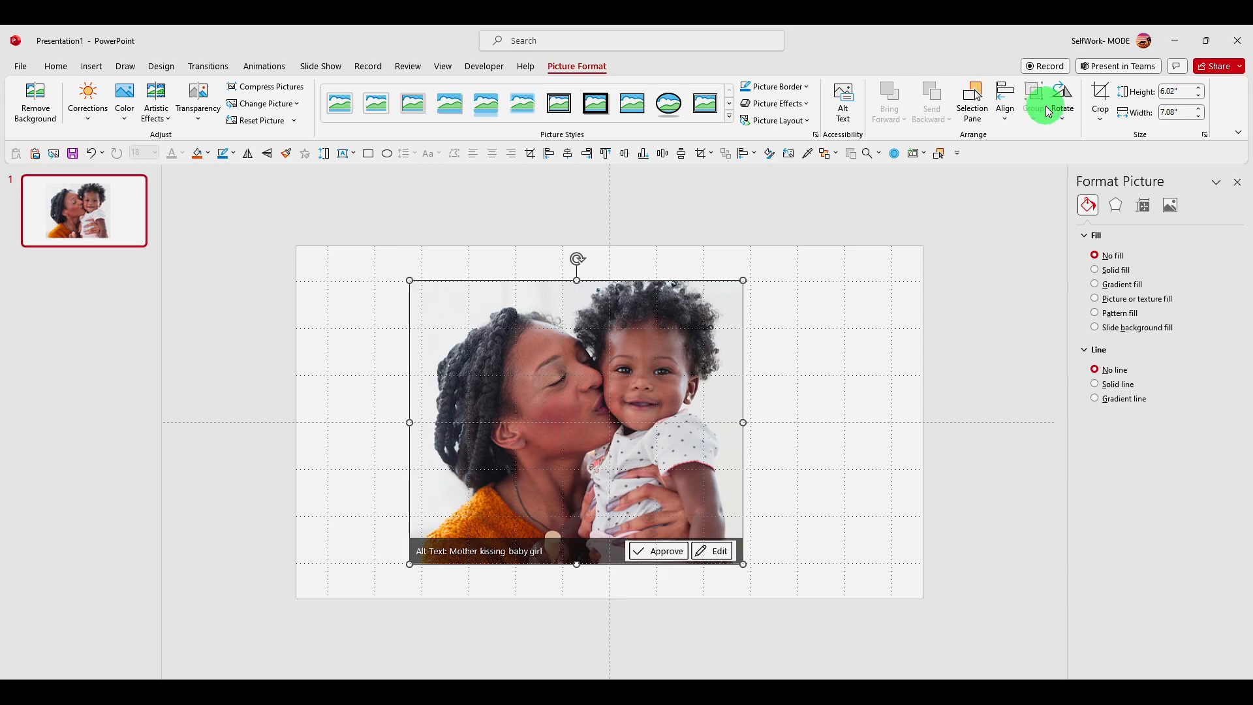
{"action": "left_click", "coordinate": [1100, 98]}
{"action": "mouse_move", "coordinate": [651, 364]}
{"action": "left_mouse_down"}
{"action": "mouse_move", "coordinate": [644, 372]}
{"action": "mouse_move", "coordinate": [664, 364]}
{"action": "left_mouse_up"}
{"action": "key", "text": "Escape"}
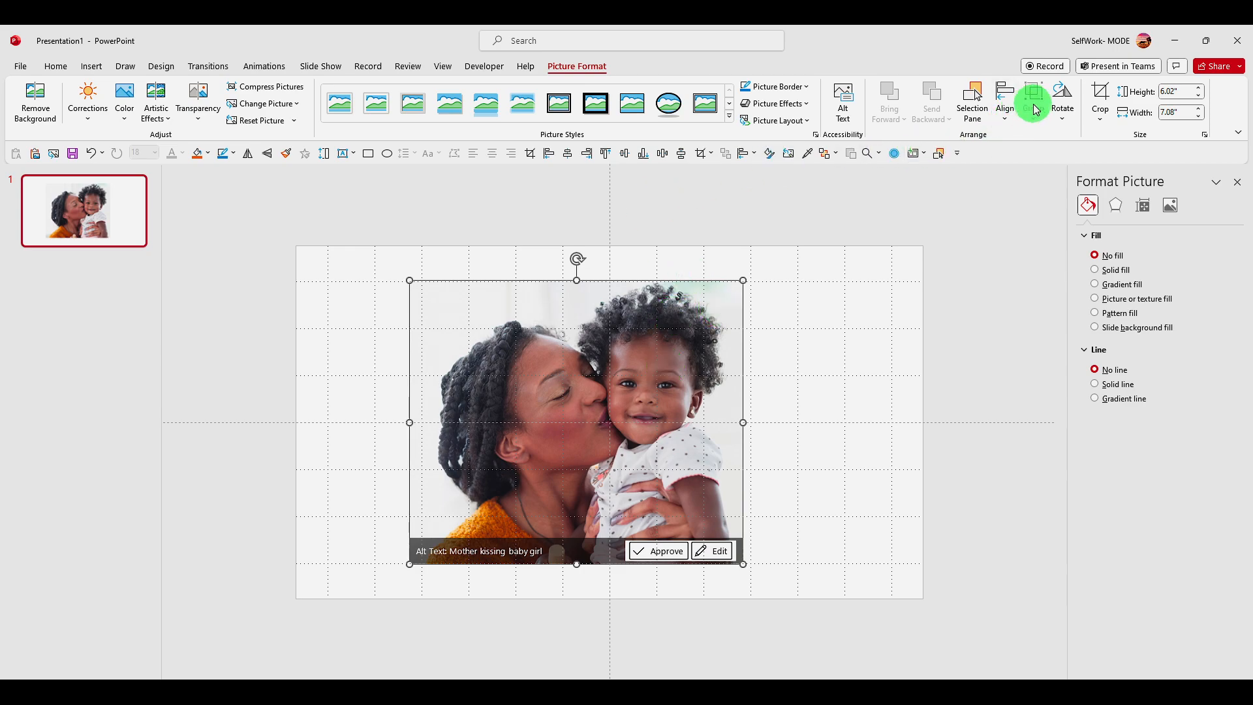
Shift the image to the right within the crop frame so the child sits near the photo's right edge
{"action": "left_click", "coordinate": [1098, 104]}
{"action": "mouse_move", "coordinate": [638, 346]}
{"action": "left_mouse_down"}
{"action": "mouse_move", "coordinate": [618, 350]}
{"action": "mouse_move", "coordinate": [665, 300]}
{"action": "mouse_move", "coordinate": [537, 364]}
{"action": "mouse_move", "coordinate": [640, 353]}
{"action": "mouse_move", "coordinate": [637, 363]}
{"action": "left_mouse_up"}
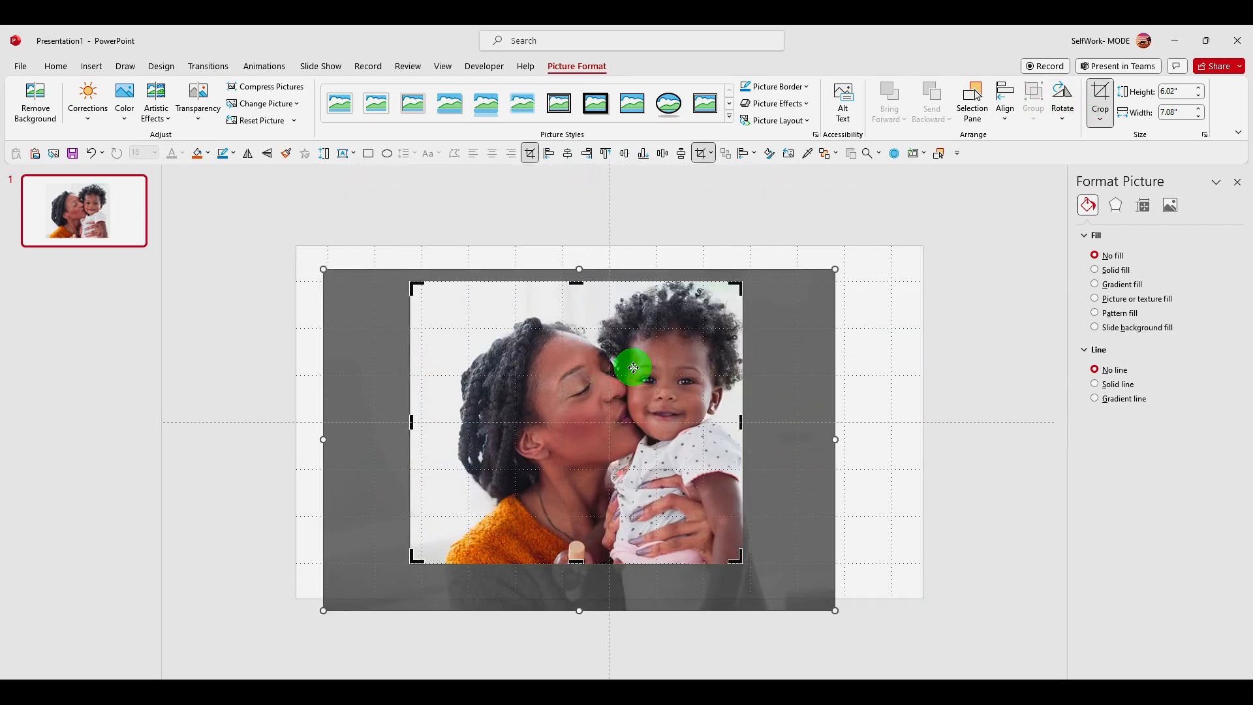
{"action": "key", "text": "Escape"}
{"action": "right_click", "coordinate": [633, 368]}
{"action": "left_click", "coordinate": [664, 424]}
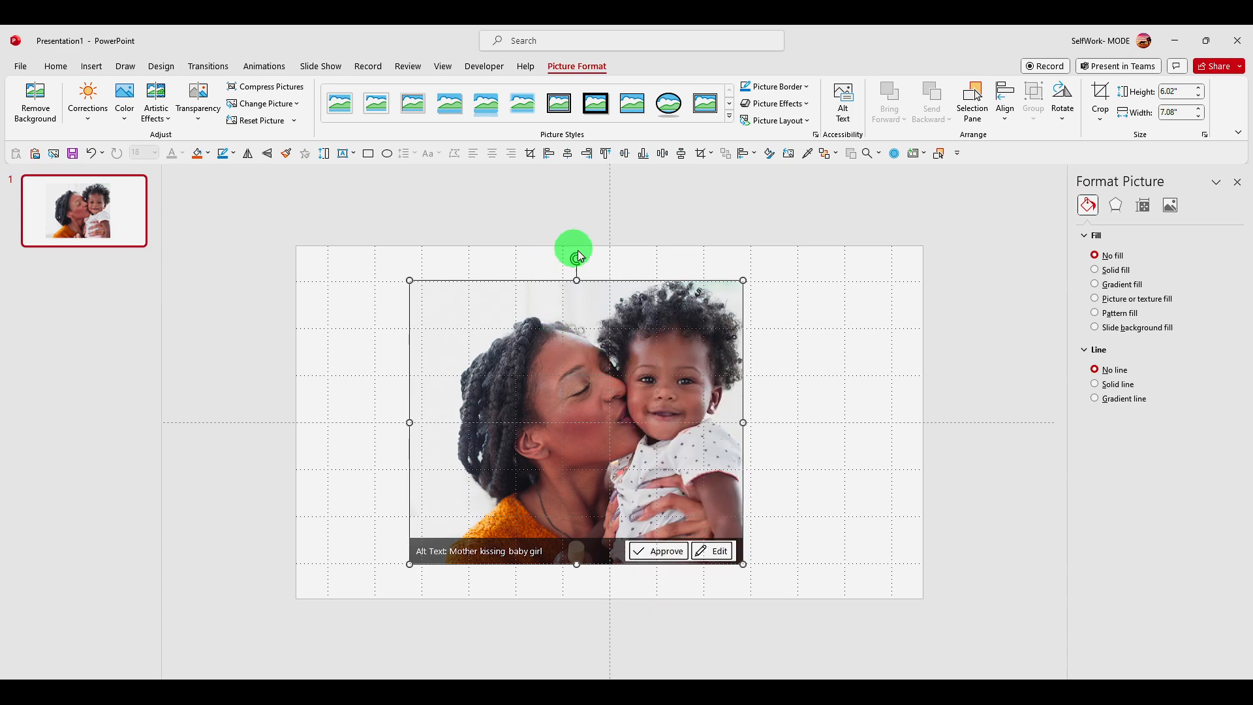
Apply the thick black rectangular frame, replace it with the black oval picture style, and shift the image slightly lower within its crop
{"action": "left_click", "coordinate": [596, 114]}
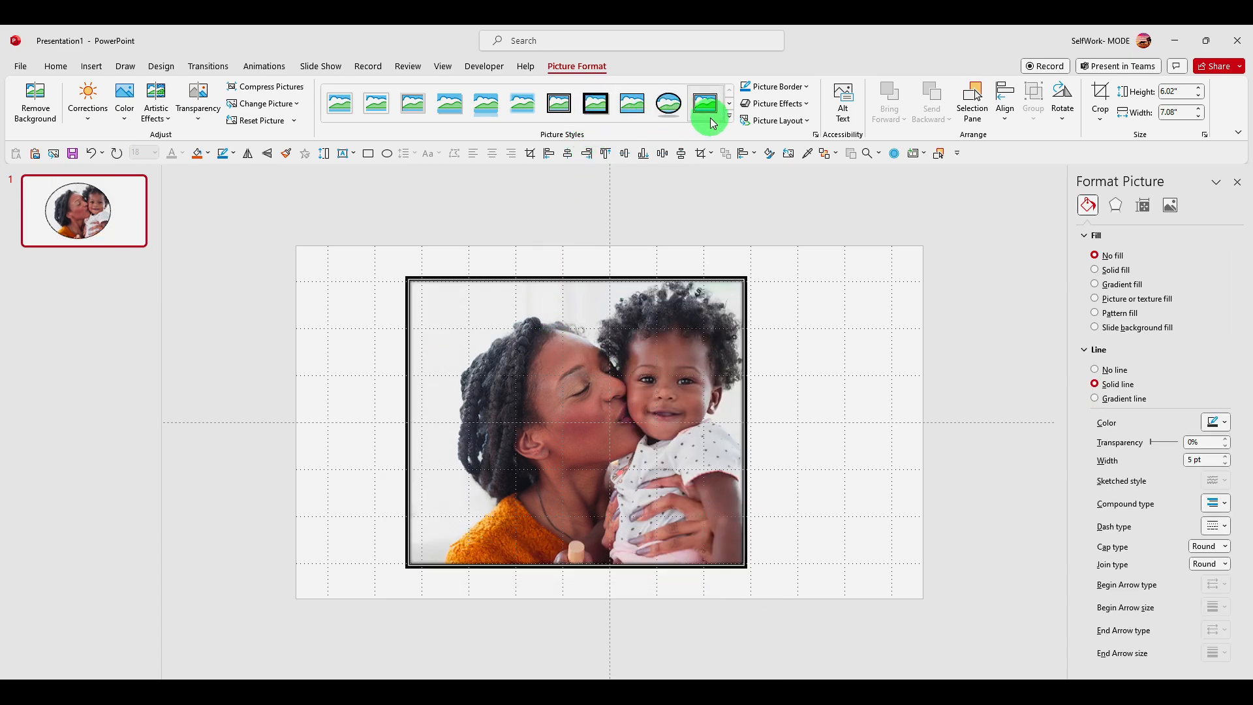
{"action": "left_click", "coordinate": [670, 109]}
{"action": "left_click", "coordinate": [1098, 106]}
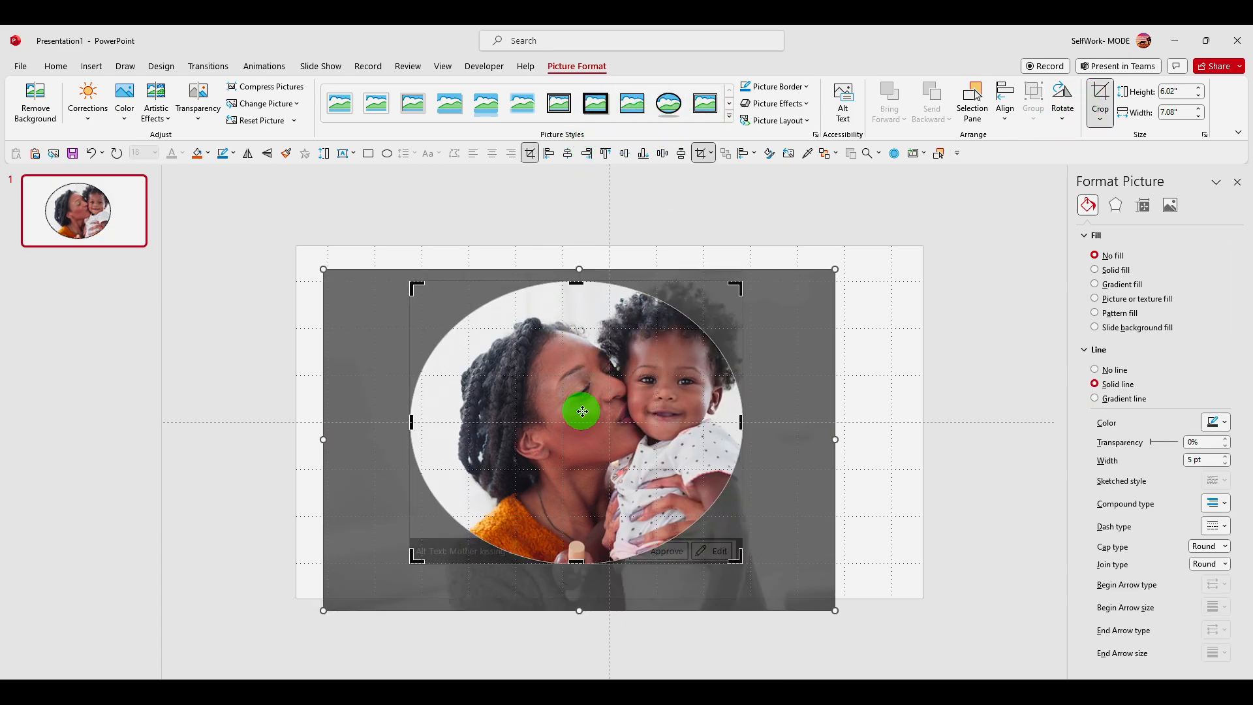
{"action": "left_click_drag", "start_coordinate": [573, 414], "coordinate": [574, 421]}
{"action": "key", "text": "Escape"}
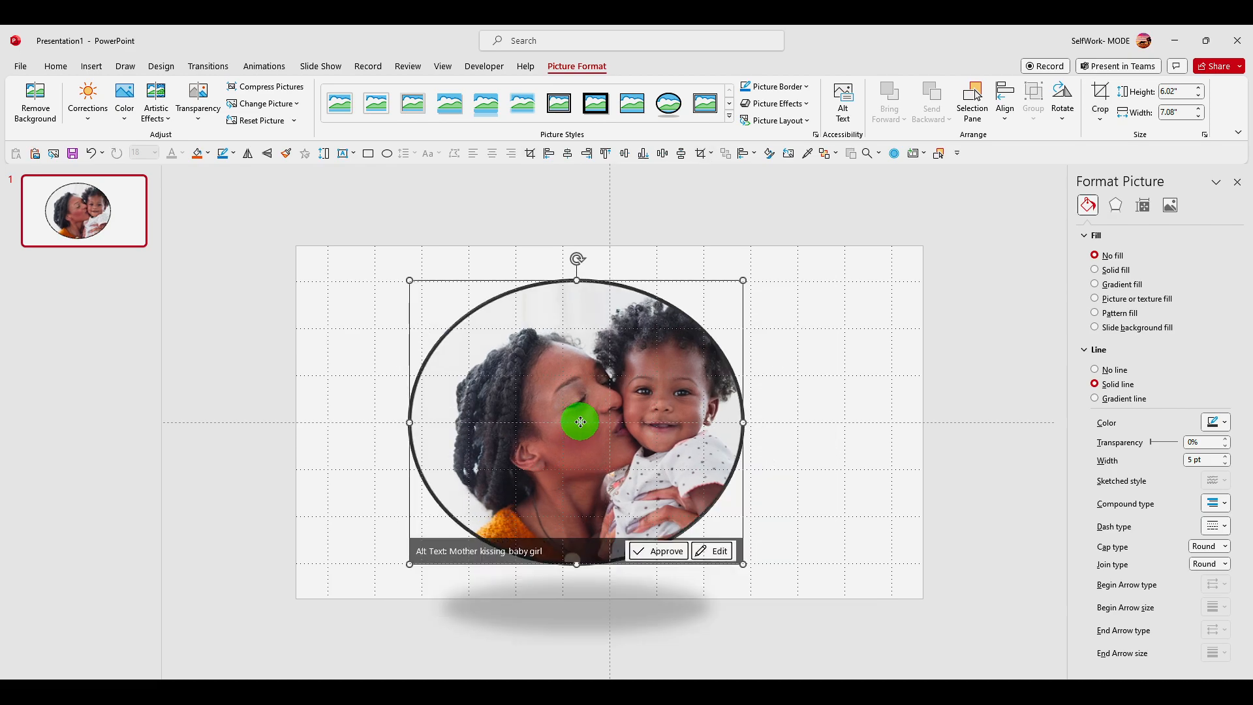